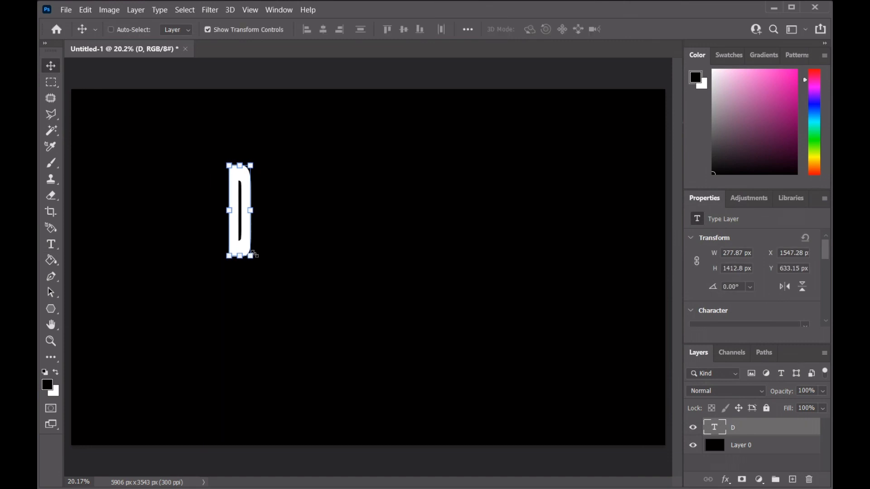
- Enlarge and widen the letter D to about 942 by 1547 px and move it to about X 4038, Y 1141 px
{"action": "left_click_drag", "start_coordinate": [252, 259], "coordinate": [280, 271]}
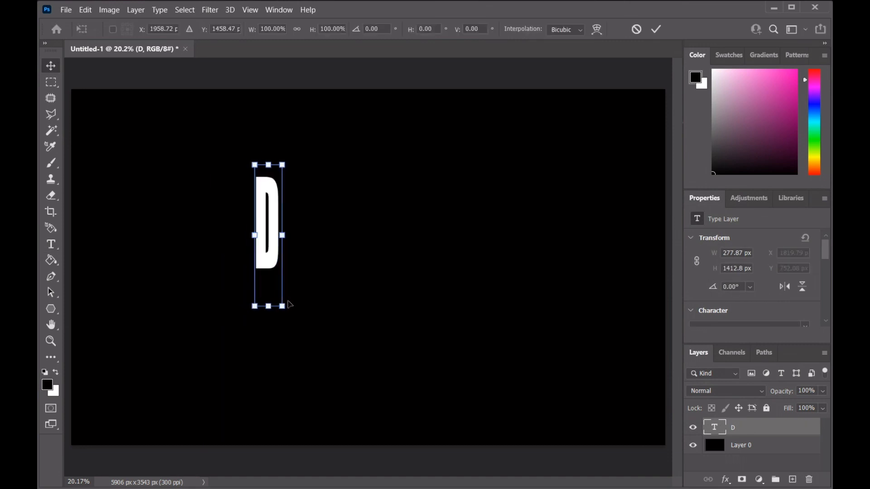
{"action": "left_click_drag", "start_coordinate": [310, 315], "coordinate": [350, 320]}
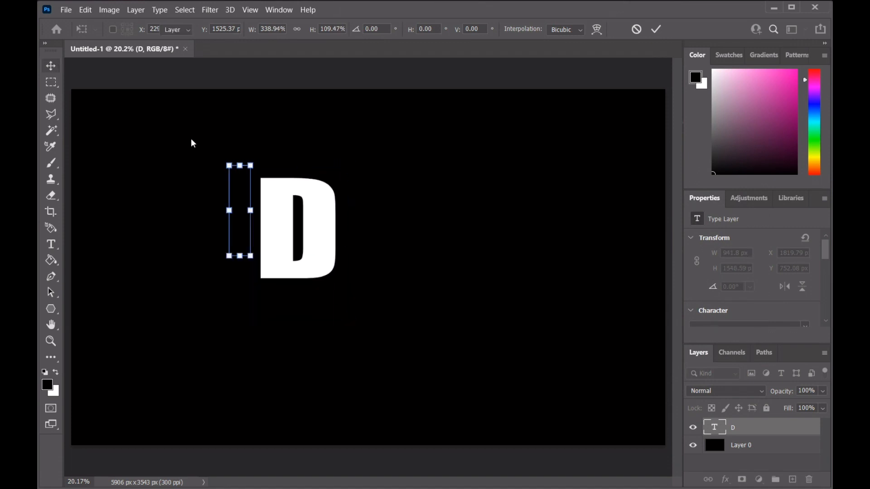
{"action": "key", "text": "Return"}
{"action": "left_click_drag", "start_coordinate": [282, 218], "coordinate": [504, 252]}
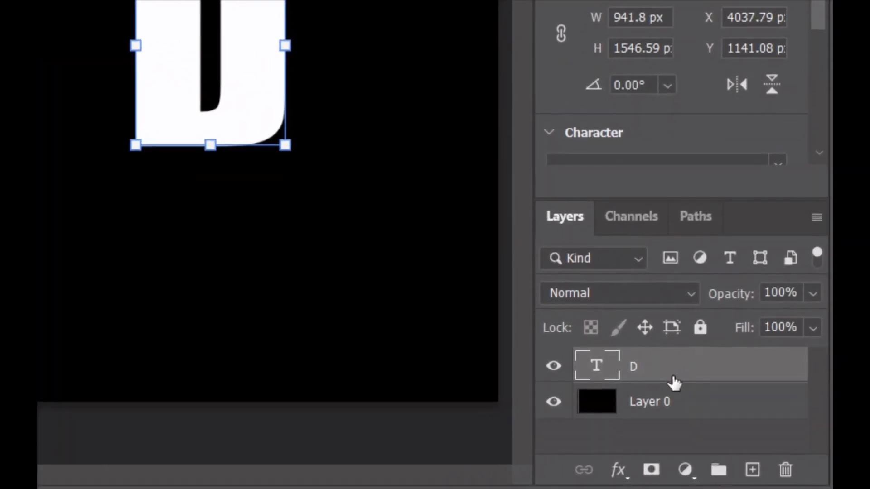
- Duplicate the D text layer four times
{"action": "left_click_drag", "start_coordinate": [696, 370], "coordinate": [752, 469]}
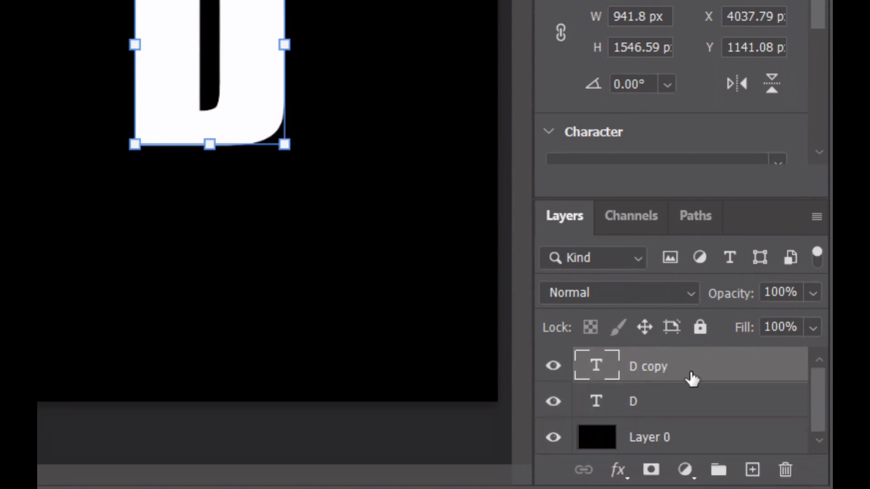
{"action": "left_click_drag", "start_coordinate": [678, 384], "coordinate": [752, 470]}
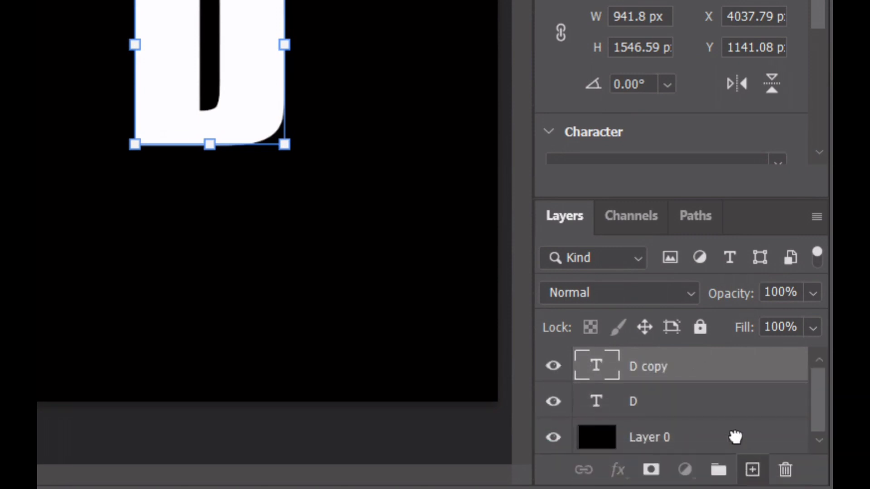
{"action": "left_click_drag", "start_coordinate": [691, 361], "coordinate": [752, 469]}
{"action": "left_click_drag", "start_coordinate": [691, 362], "coordinate": [752, 470]}
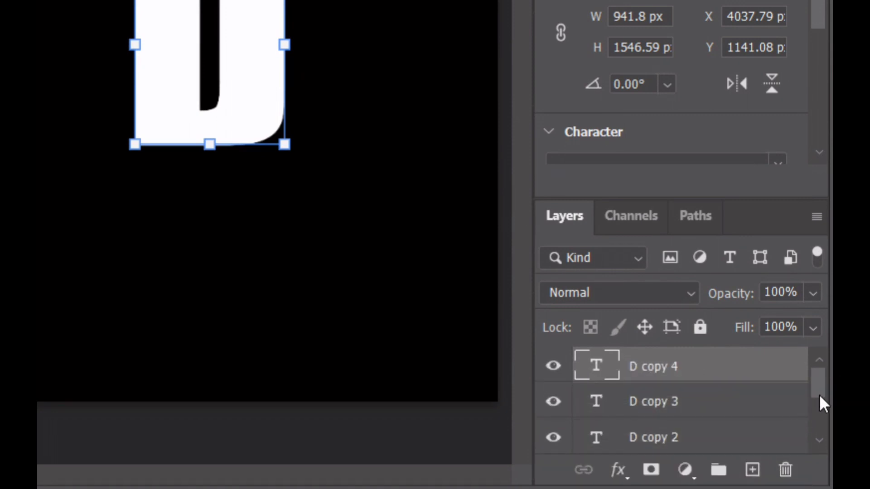
- Move the original D layer straight across to the canvas's left side, at about X 669 px
{"action": "left_click_drag", "start_coordinate": [819, 397], "coordinate": [815, 421]}
{"action": "left_click", "coordinate": [709, 419]}
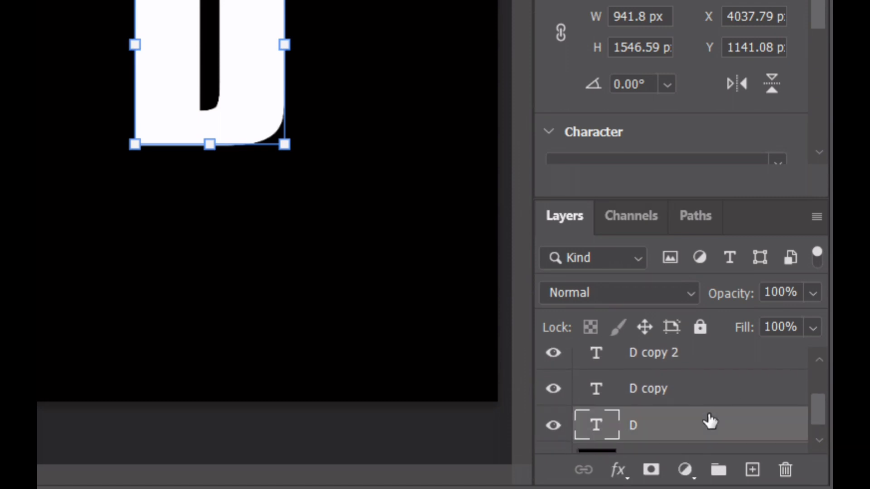
{"action": "left_click_drag", "start_coordinate": [193, 78], "coordinate": [176, 285]}
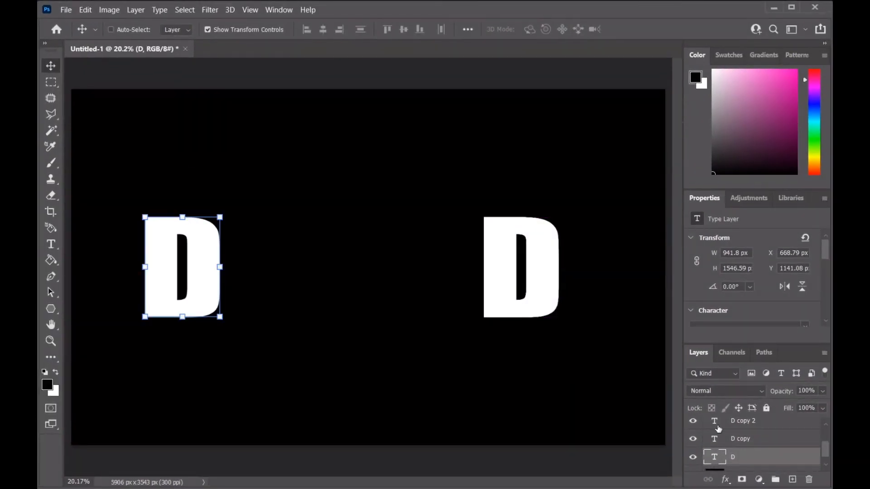
- Move the first D copy beside the original D, at about X 1611 px, and change its letter to R
{"action": "left_click", "coordinate": [754, 439]}
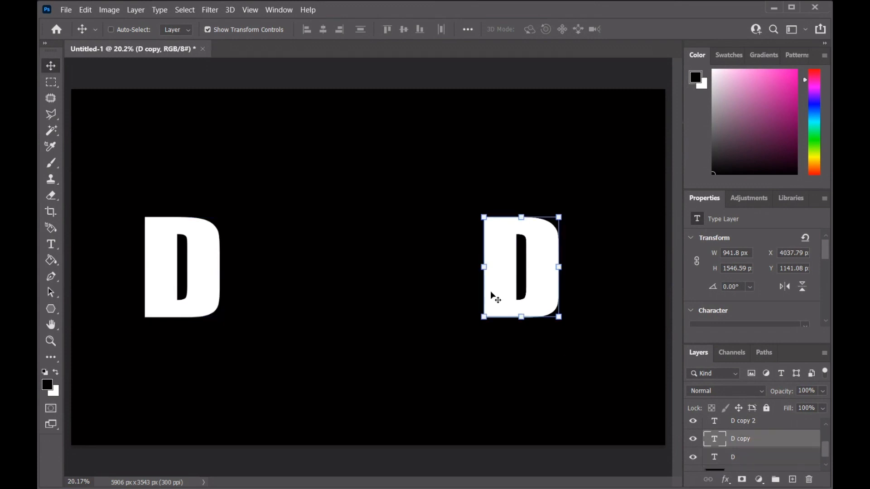
{"action": "left_click_drag", "start_coordinate": [503, 288], "coordinate": [257, 288]}
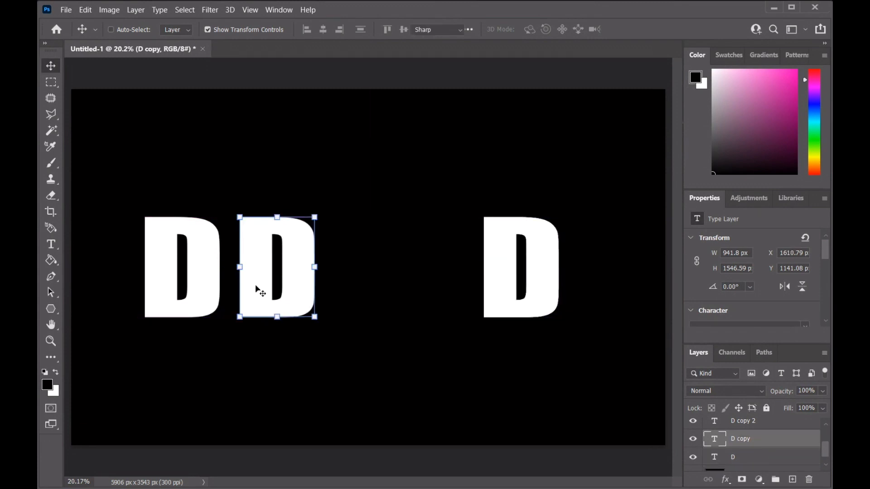
{"action": "double_click", "coordinate": [255, 284]}
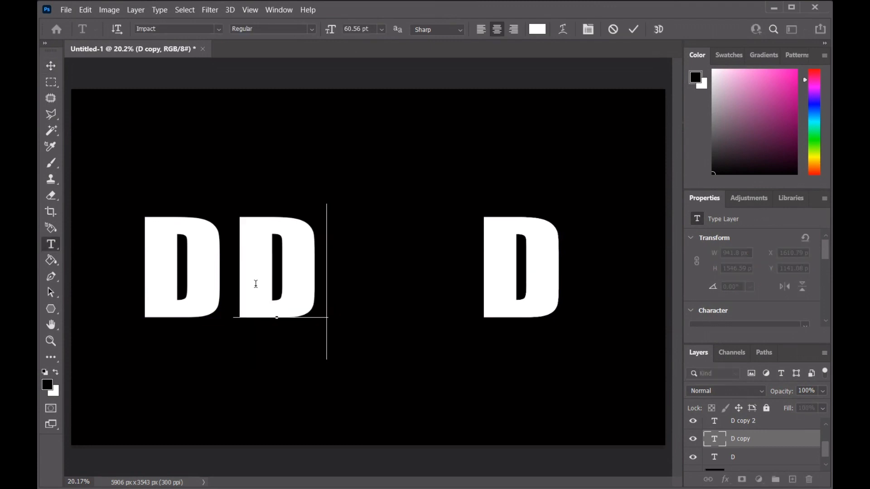
{"action": "type", "text": "R"}
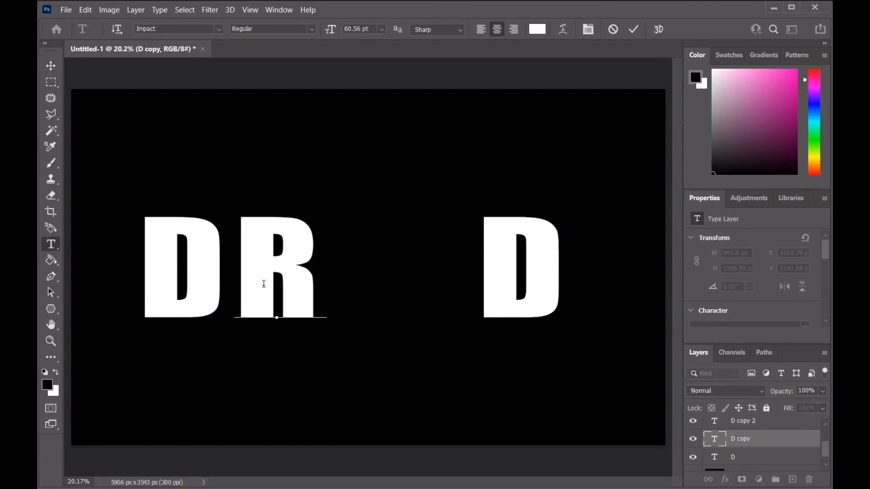
- Move the second D copy to the right of the R, at about X 2516 px, and change its letter to E
{"action": "left_click", "coordinate": [784, 423]}
{"action": "left_click", "coordinate": [782, 424]}
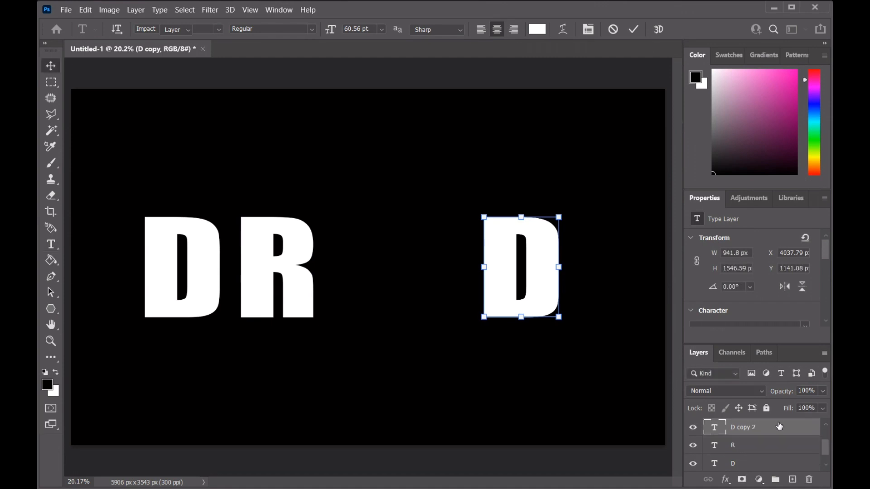
{"action": "key", "text": "v"}
{"action": "left_click_drag", "start_coordinate": [499, 283], "coordinate": [347, 284]}
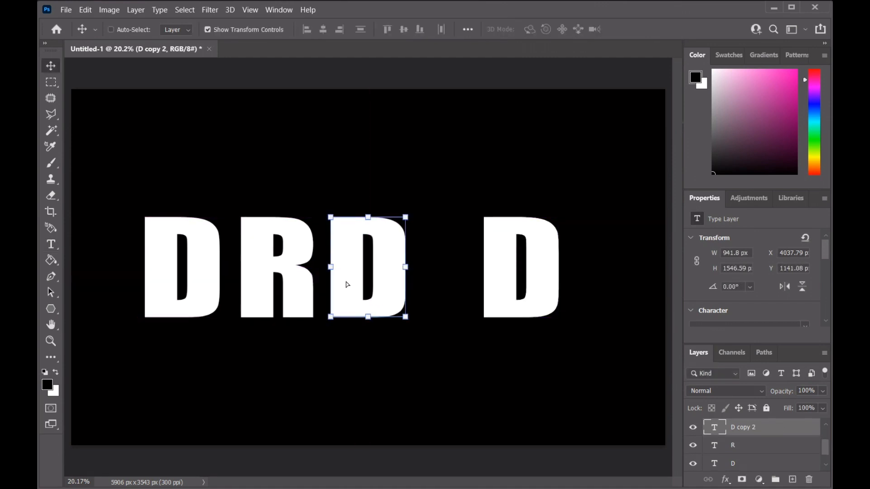
{"action": "double_click", "coordinate": [347, 286]}
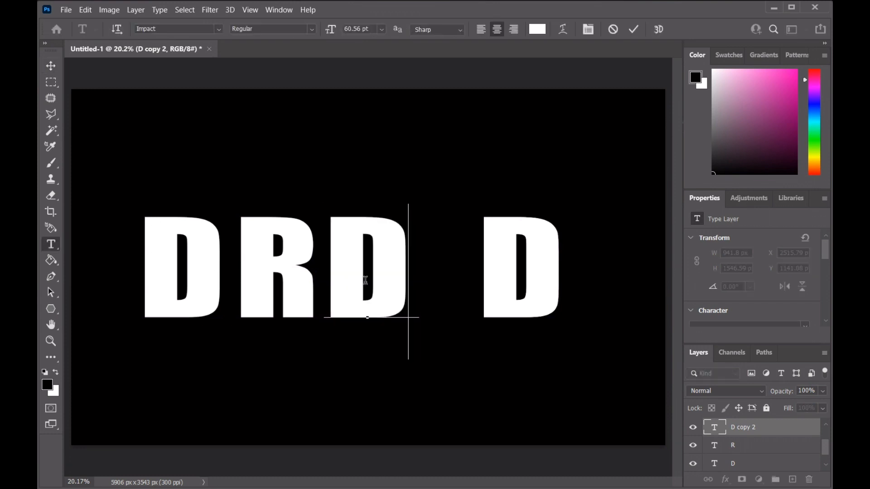
{"action": "type", "text": "E"}
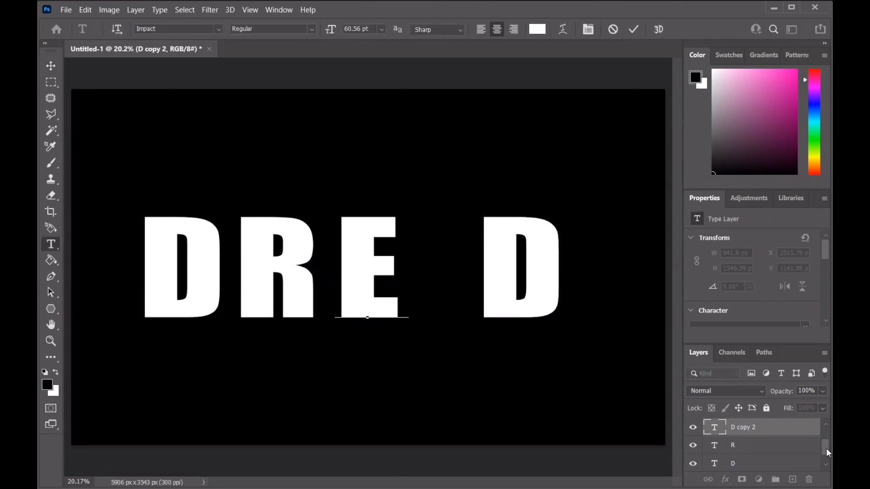
- Move the third D copy to the right of the E, at about X 3454 px, and change its letter to A
{"action": "left_click_drag", "start_coordinate": [825, 447], "coordinate": [825, 437]}
{"action": "key", "text": "v"}
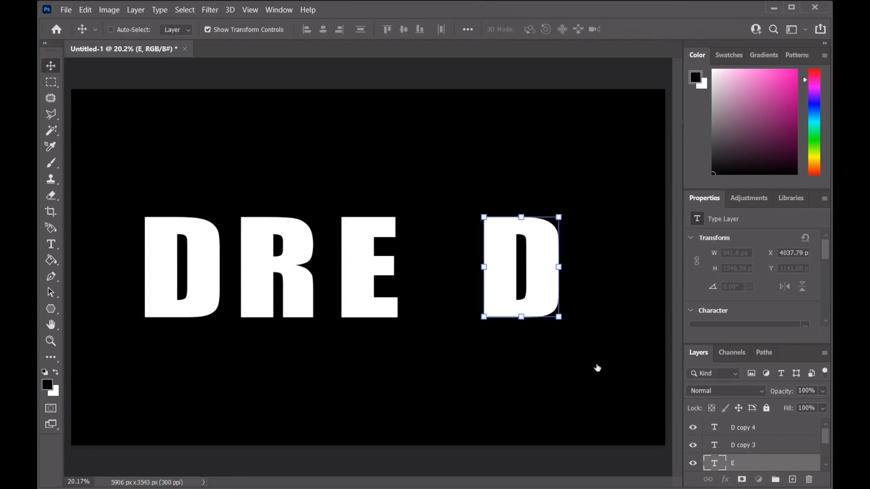
{"action": "key", "text": "alt+bracketright"}
{"action": "left_click_drag", "start_coordinate": [501, 287], "coordinate": [439, 286]}
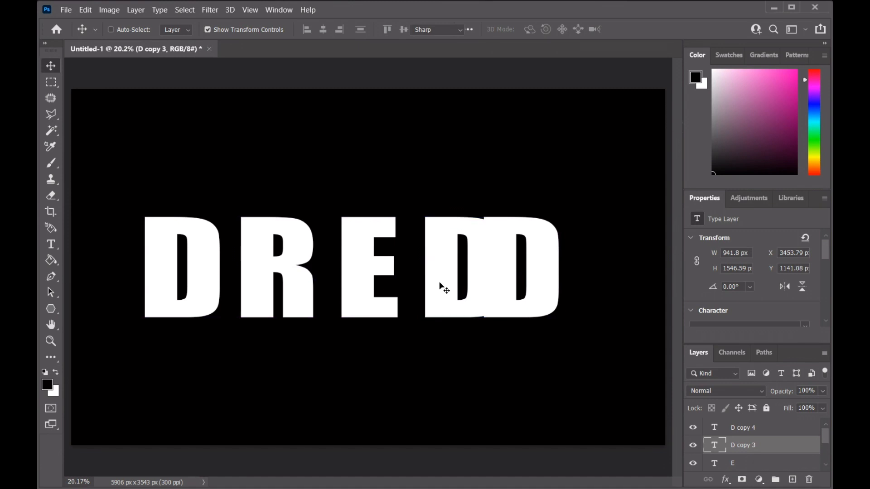
{"action": "double_click", "coordinate": [440, 286]}
{"action": "type", "text": "A"}
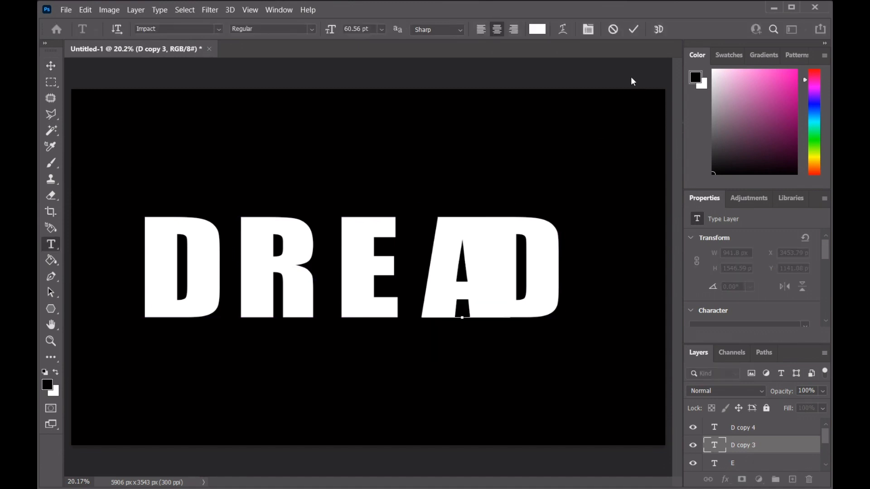
- Change the fourth D copy's letter to M and place it to the right of the A, at about X 4416 px
{"action": "left_click", "coordinate": [771, 429]}
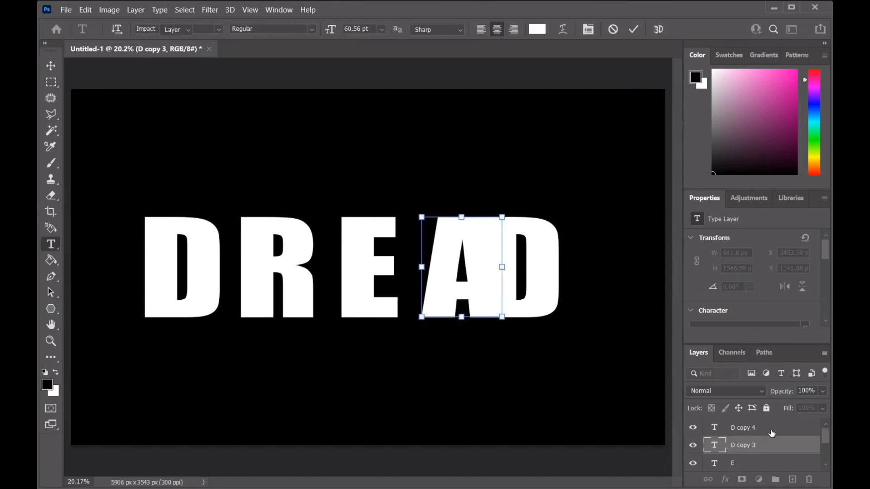
{"action": "left_click_drag", "start_coordinate": [505, 298], "coordinate": [533, 297]}
{"action": "double_click", "coordinate": [533, 299]}
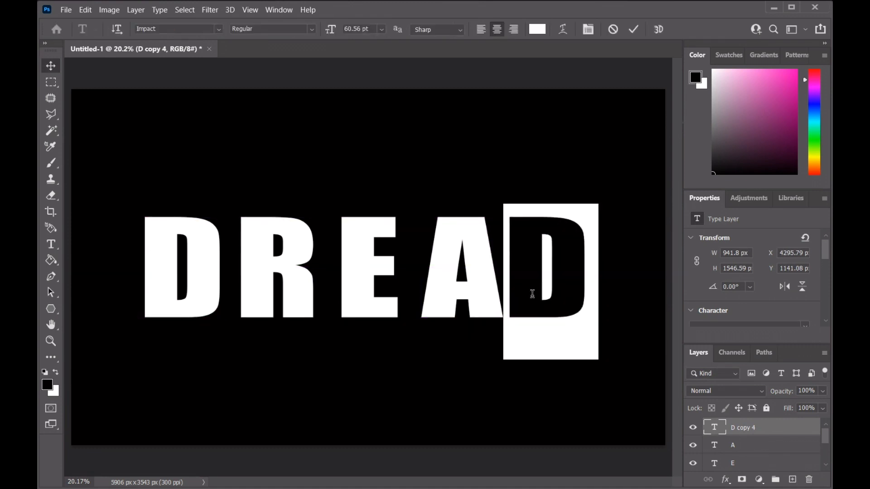
{"action": "key", "text": "BackSpace"}
{"action": "type", "text": "M"}
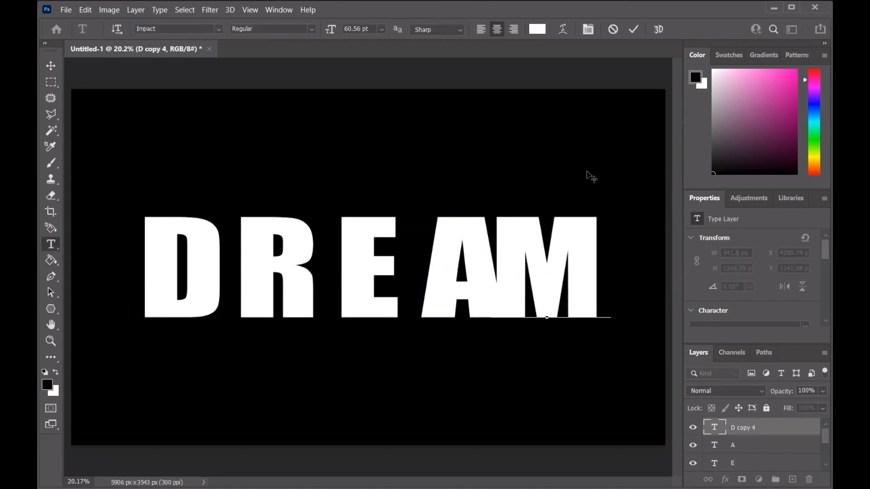
{"action": "left_click", "coordinate": [633, 30]}
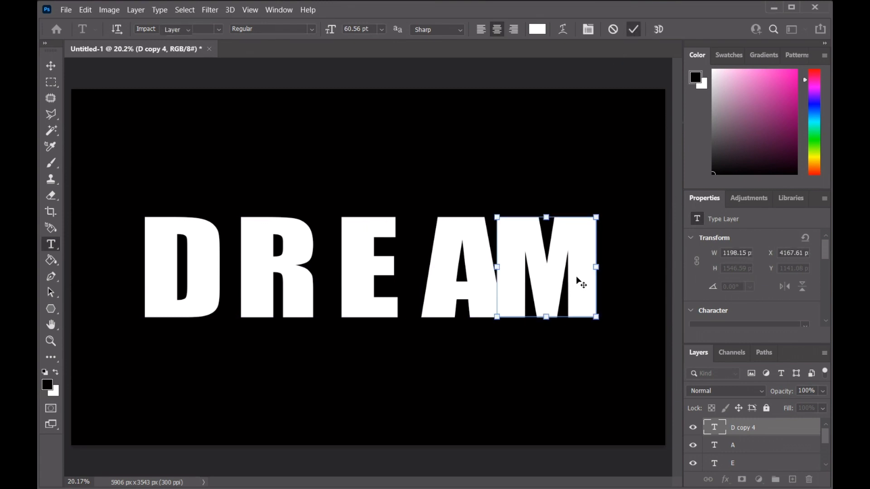
{"action": "left_click_drag", "start_coordinate": [578, 282], "coordinate": [575, 279]}
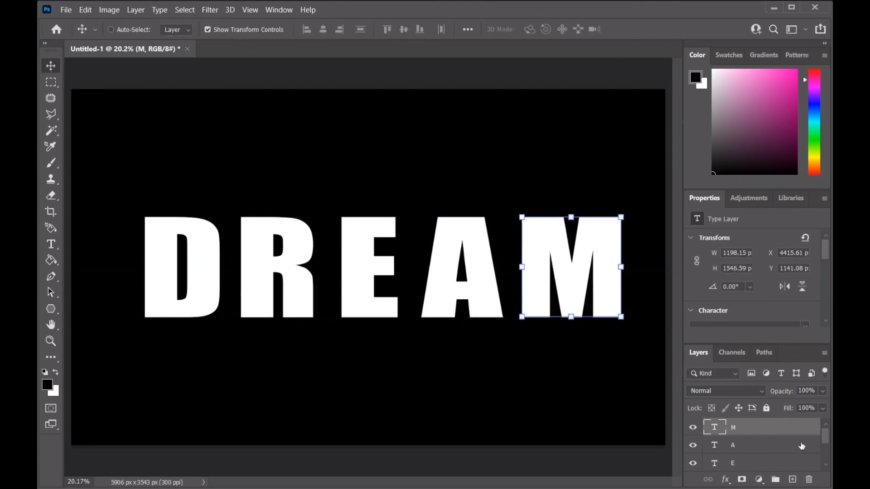
- Add a layer mask to the D text layer
{"action": "left_click_drag", "start_coordinate": [827, 441], "coordinate": [823, 460]}
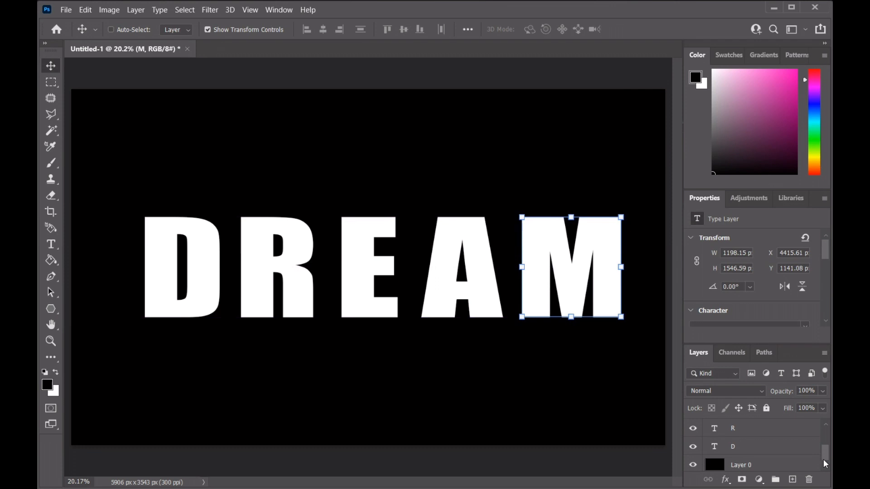
{"action": "left_click", "coordinate": [779, 447]}
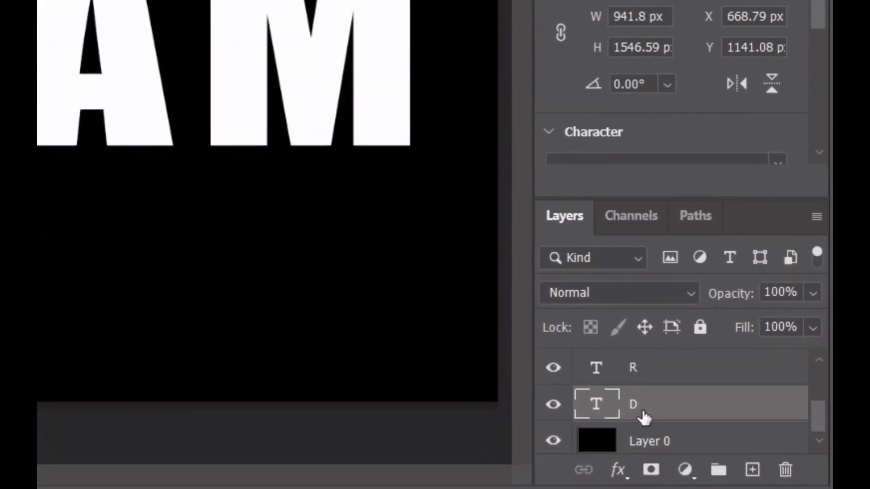
{"action": "left_click", "coordinate": [642, 408]}
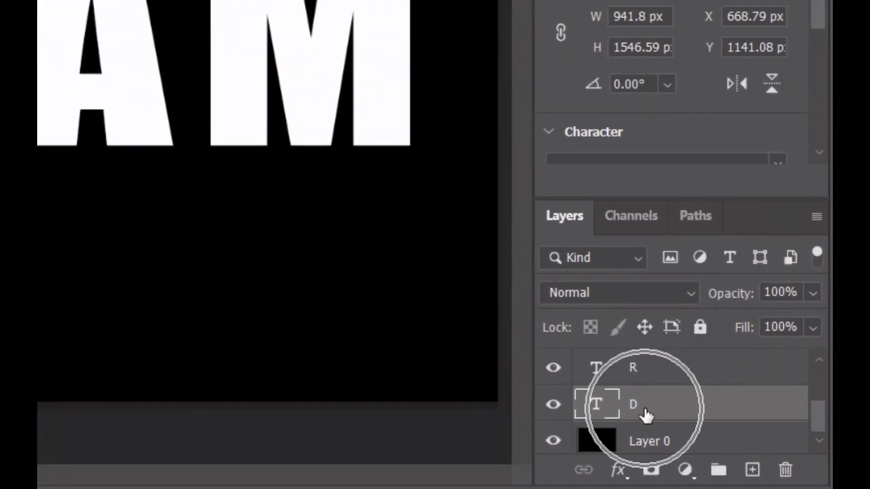
{"action": "left_click", "coordinate": [651, 471]}
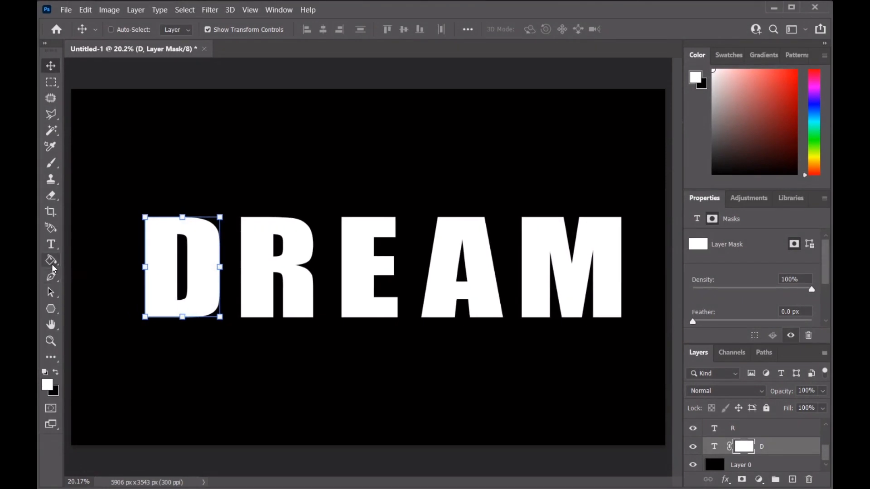
- Draw a linear gradient with the Basics preset Black, White on the D's mask, from the letter's right edge to its left edge
{"action": "left_click_drag", "start_coordinate": [52, 266], "coordinate": [78, 271]}
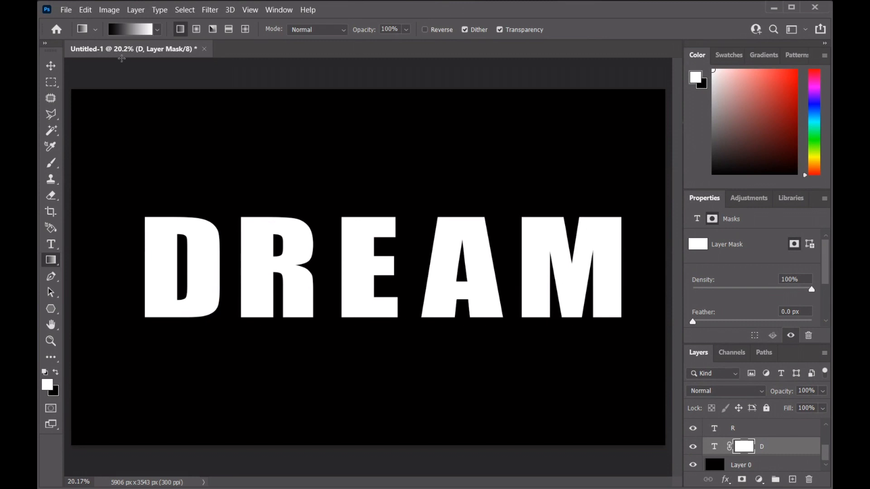
{"action": "left_click", "coordinate": [158, 30]}
{"action": "left_click", "coordinate": [135, 28]}
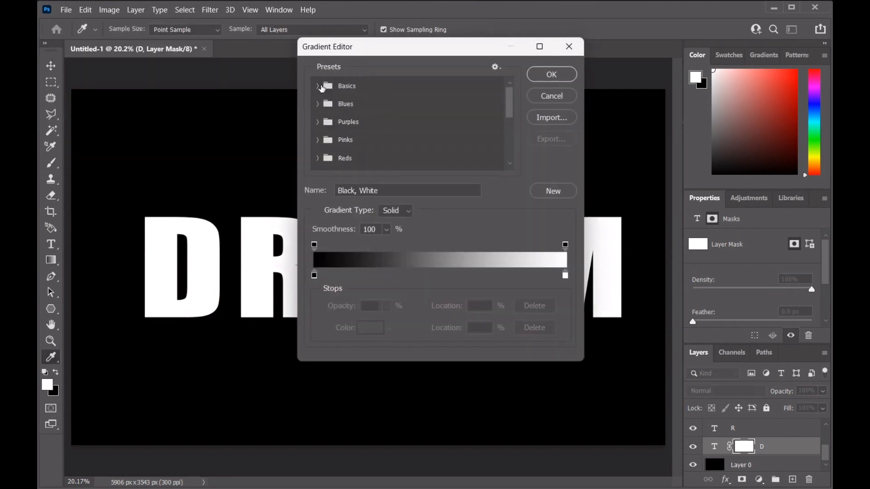
{"action": "left_click", "coordinate": [318, 86]}
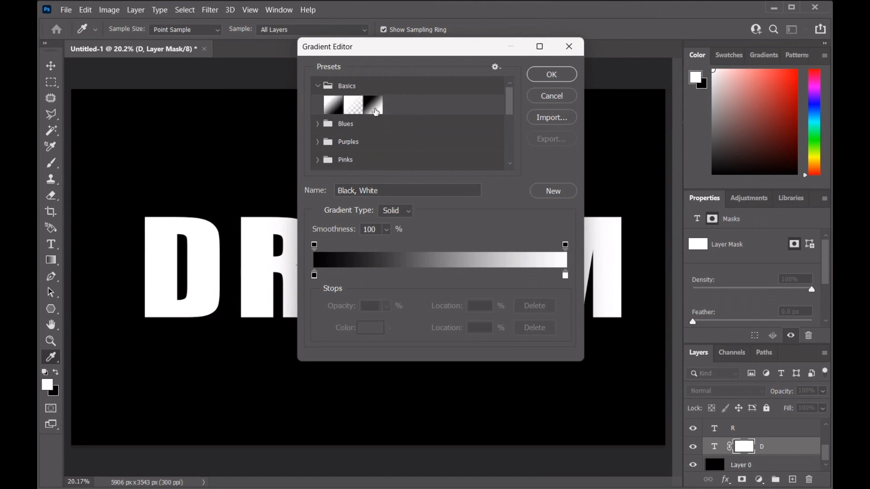
{"action": "left_click", "coordinate": [374, 109]}
{"action": "left_click", "coordinate": [564, 76]}
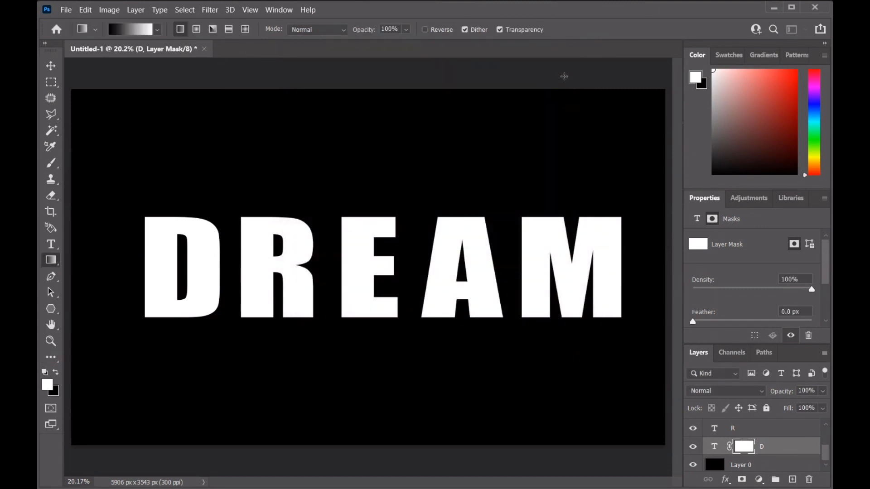
{"action": "left_click", "coordinate": [177, 31]}
{"action": "left_click_drag", "start_coordinate": [220, 267], "coordinate": [145, 266]}
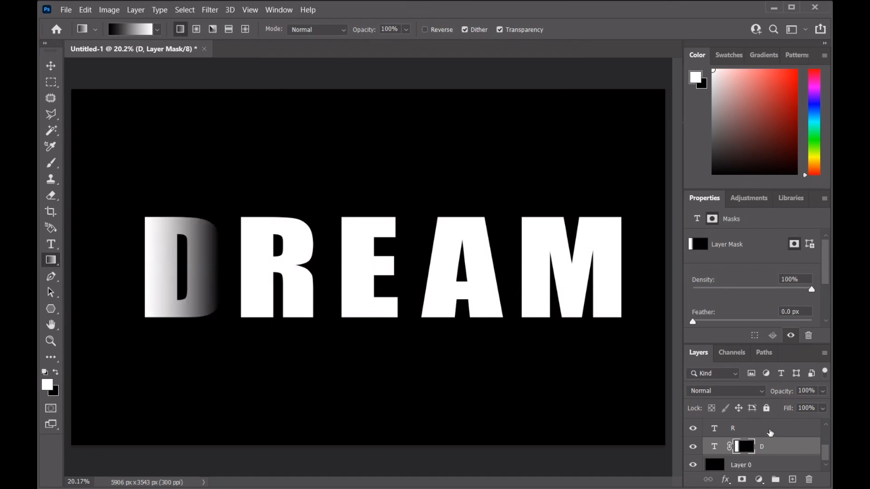
- Add a layer mask to the R text layer
{"action": "left_click", "coordinate": [771, 434]}
{"action": "key", "text": "x"}
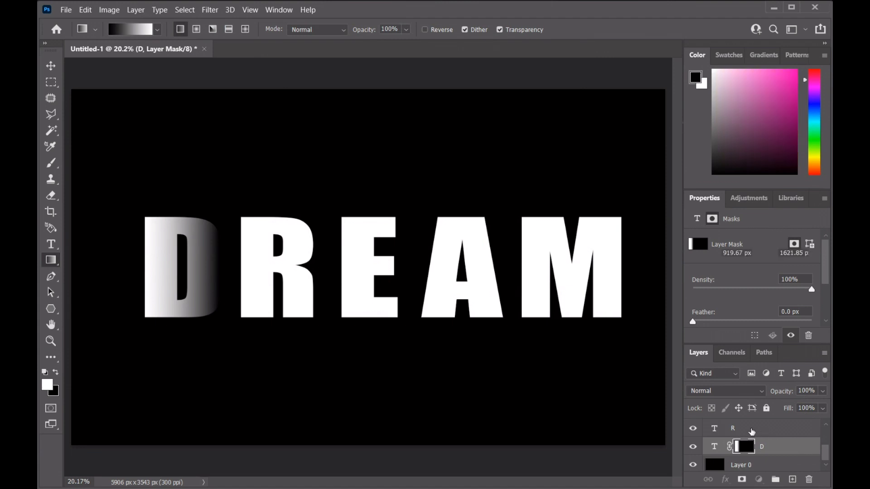
{"action": "left_click", "coordinate": [770, 434]}
{"action": "left_click", "coordinate": [743, 481]}
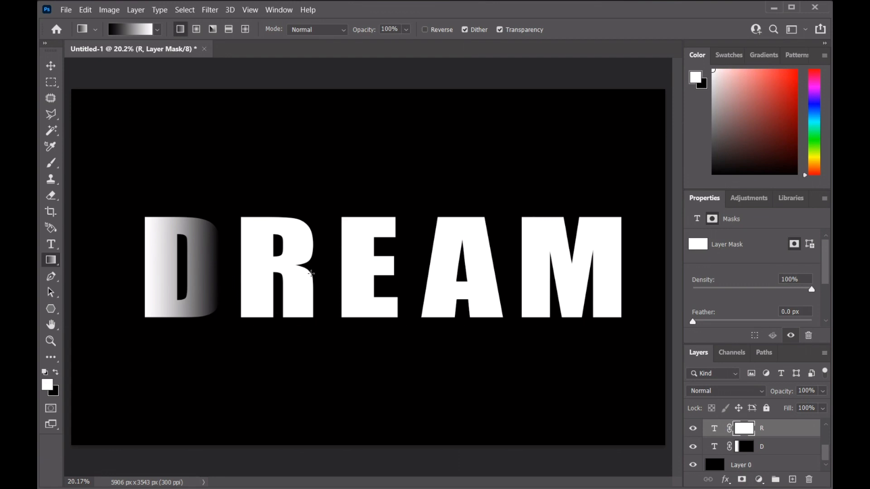
- Draw the black-to-white gradient from right edge to left edge on the R's mask, and on a new layer mask for the E
{"action": "left_click_drag", "start_coordinate": [311, 273], "coordinate": [242, 268]}
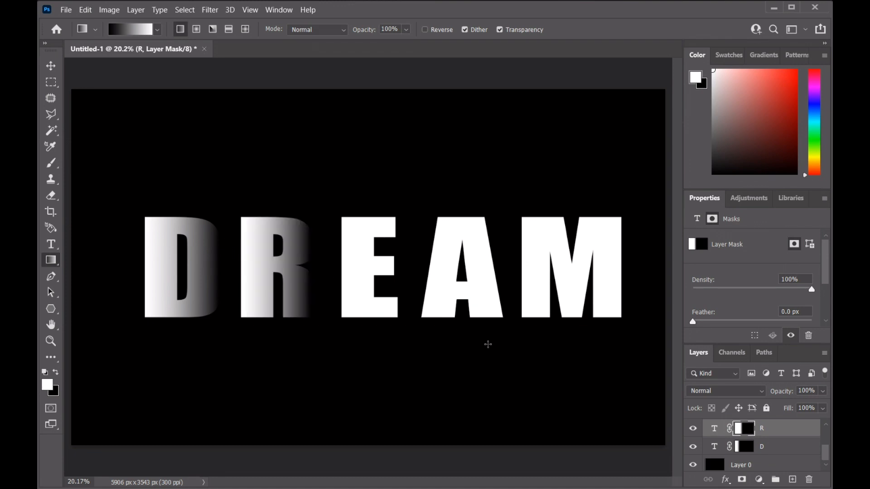
{"action": "scroll", "coordinate": [810, 453], "scroll_direction": "up", "scroll_amount": 2}
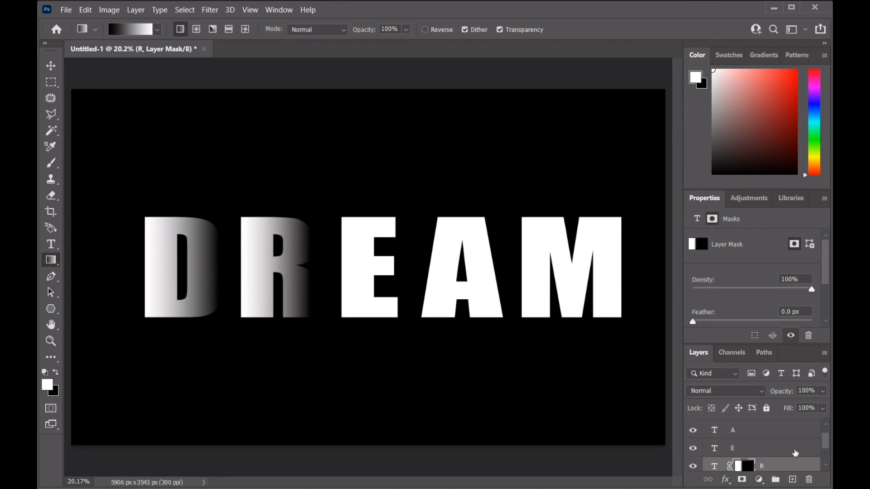
{"action": "left_click", "coordinate": [792, 452]}
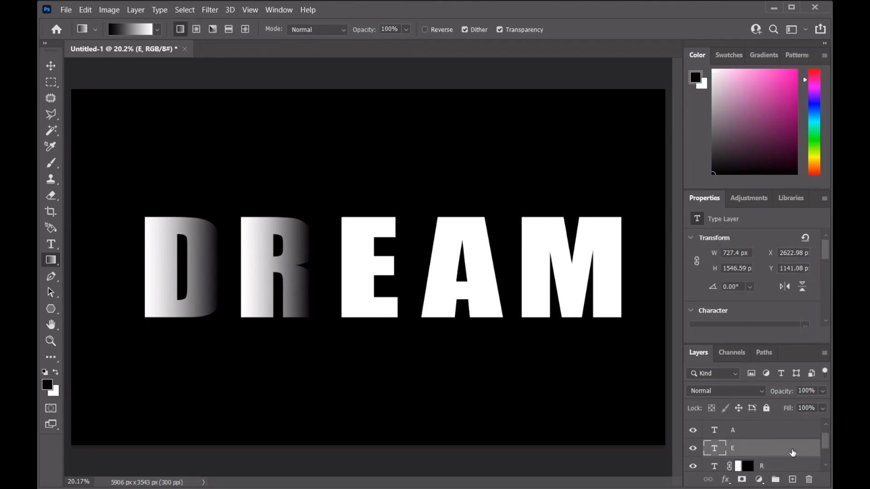
{"action": "left_click", "coordinate": [742, 479]}
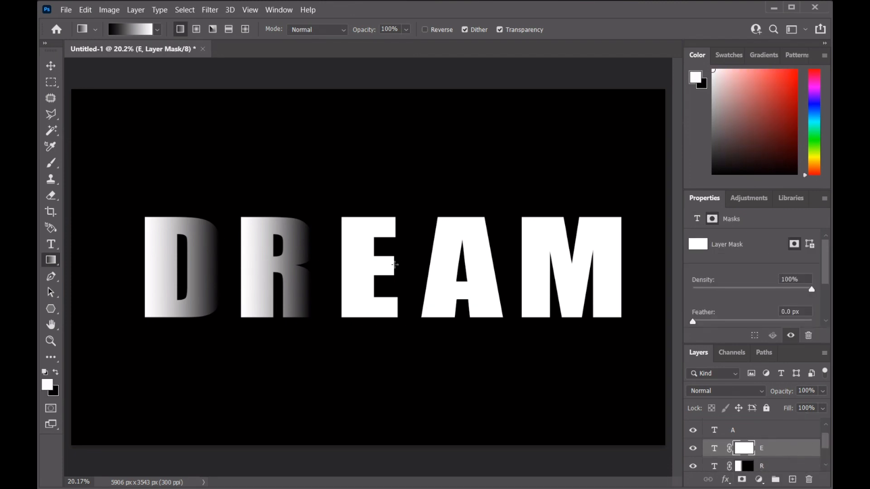
{"action": "left_click_drag", "start_coordinate": [343, 266], "coordinate": [394, 264]}
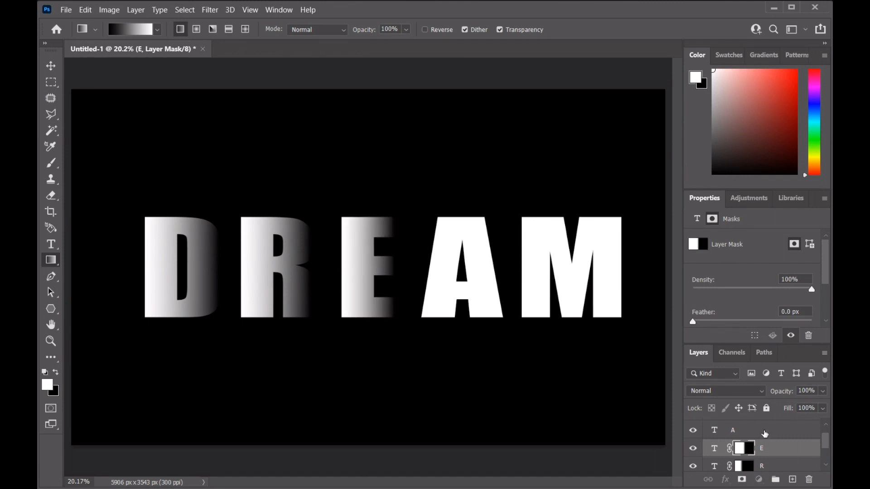
- Add a layer mask to the A text layer and draw the black-to-white gradient from the letter's right edge to its left edge
{"action": "left_click", "coordinate": [764, 434]}
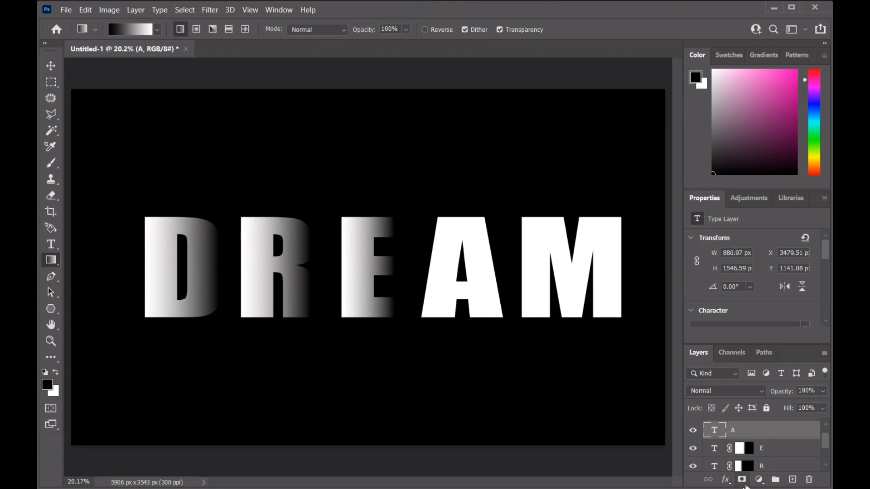
{"action": "left_click", "coordinate": [741, 479]}
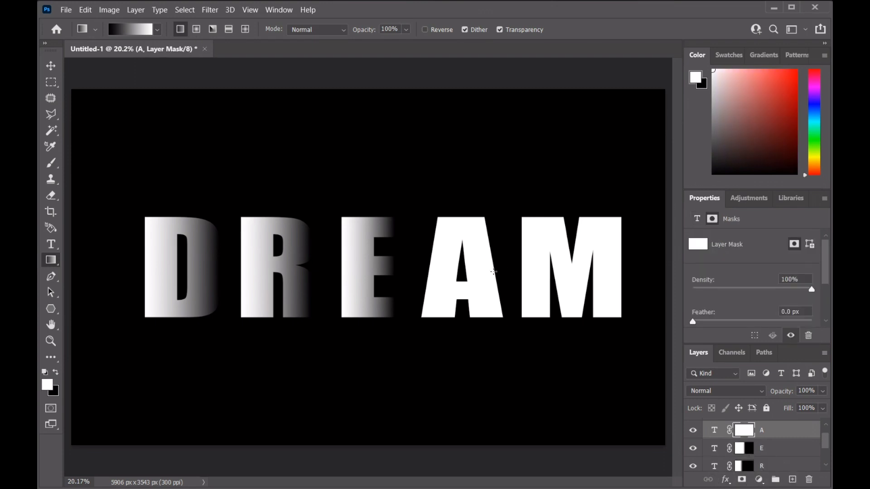
{"action": "left_click_drag", "start_coordinate": [499, 271], "coordinate": [424, 271]}
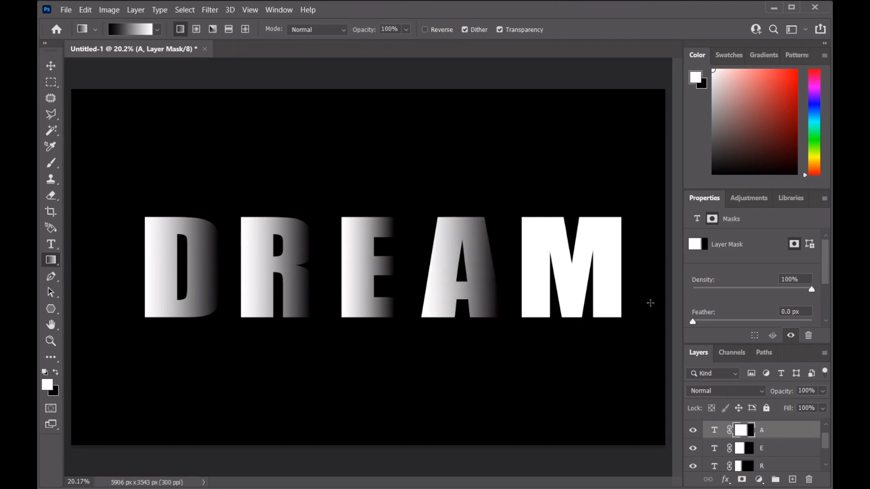
- Add a layer mask to the M text layer and fade the letter with the black-to-white gradient from its right edge to its left edge
{"action": "left_click_drag", "start_coordinate": [828, 443], "coordinate": [827, 435]}
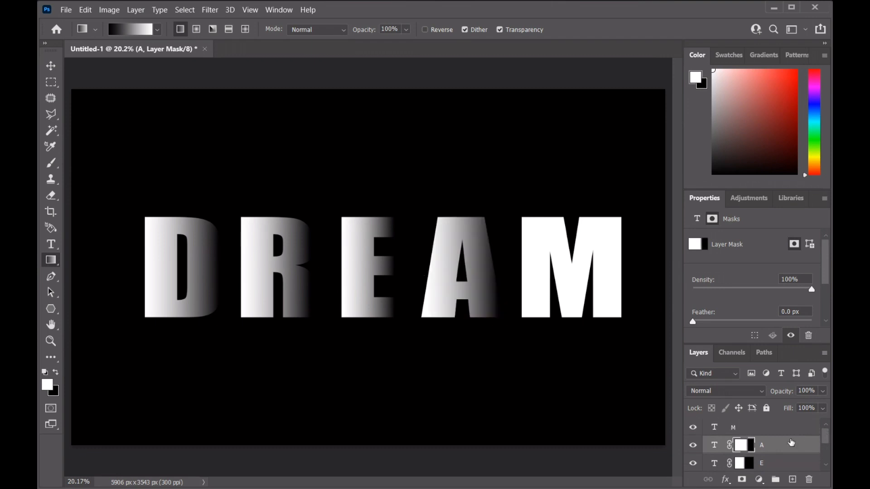
{"action": "left_click", "coordinate": [763, 430]}
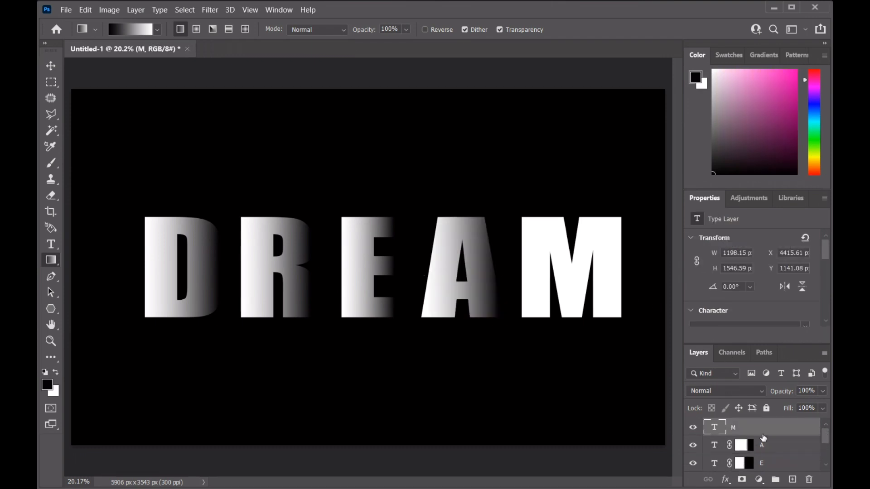
{"action": "left_click", "coordinate": [742, 481]}
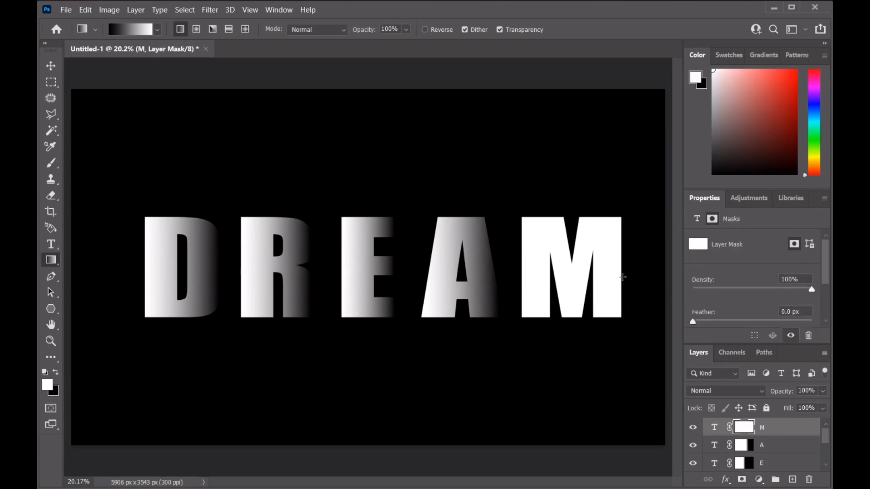
{"action": "left_click_drag", "start_coordinate": [591, 272], "coordinate": [520, 271]}
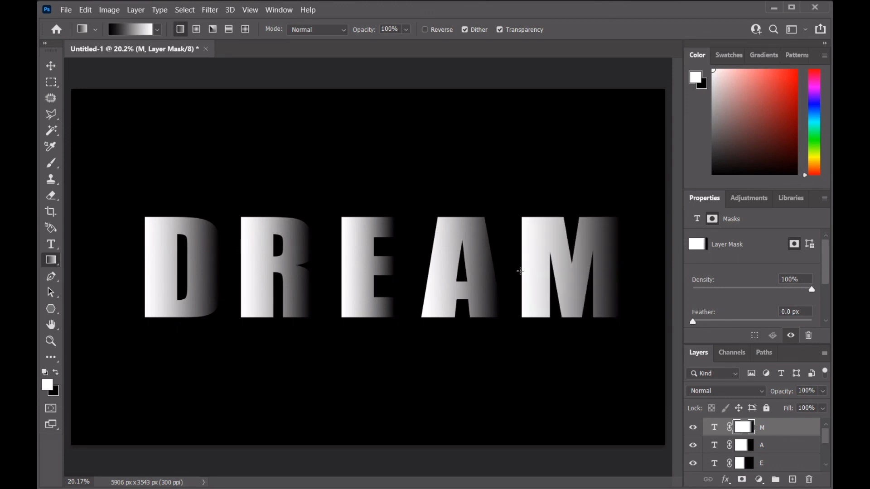
- Move the R left to overlap the D at about X 1285 px, and the E to overlap the R at about X 1915 px
{"action": "left_click", "coordinate": [51, 66]}
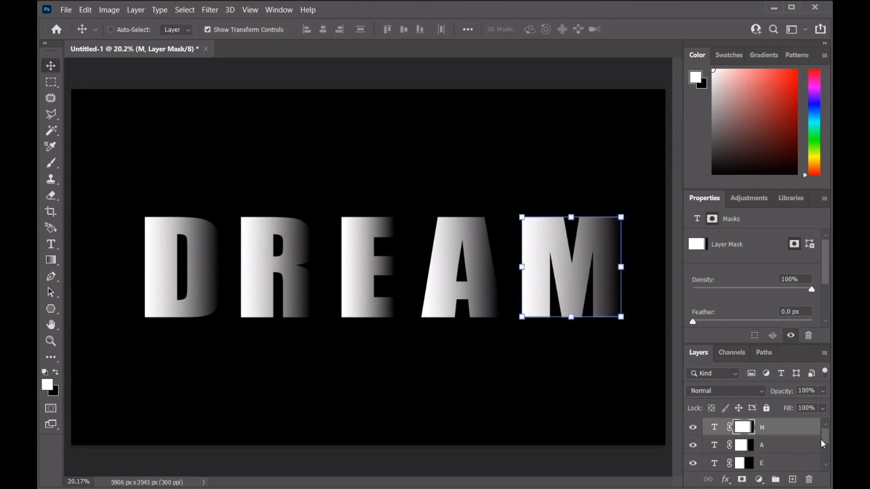
{"action": "scroll", "coordinate": [822, 442], "scroll_direction": "down", "scroll_amount": 2}
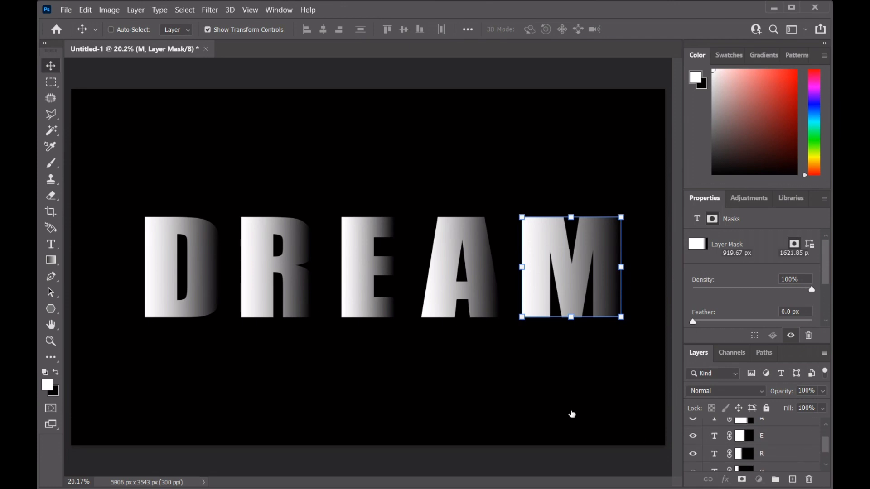
{"action": "left_click_drag", "start_coordinate": [248, 273], "coordinate": [222, 273]}
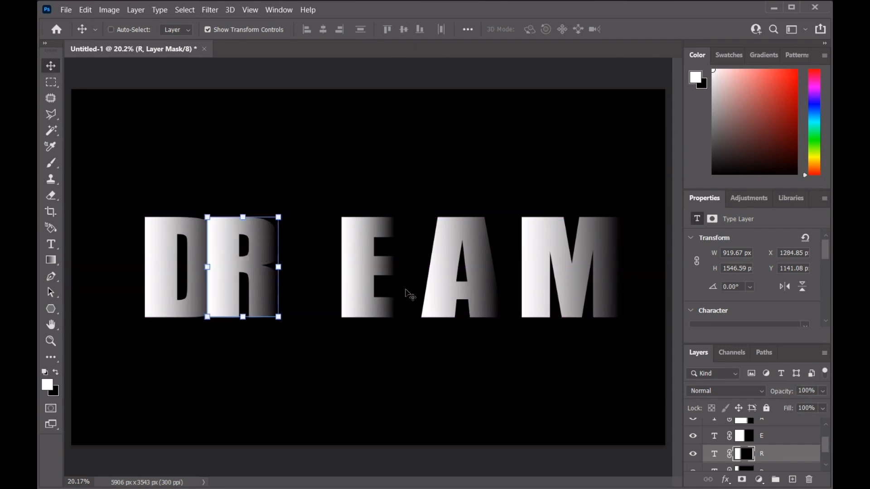
{"action": "left_click", "coordinate": [778, 438]}
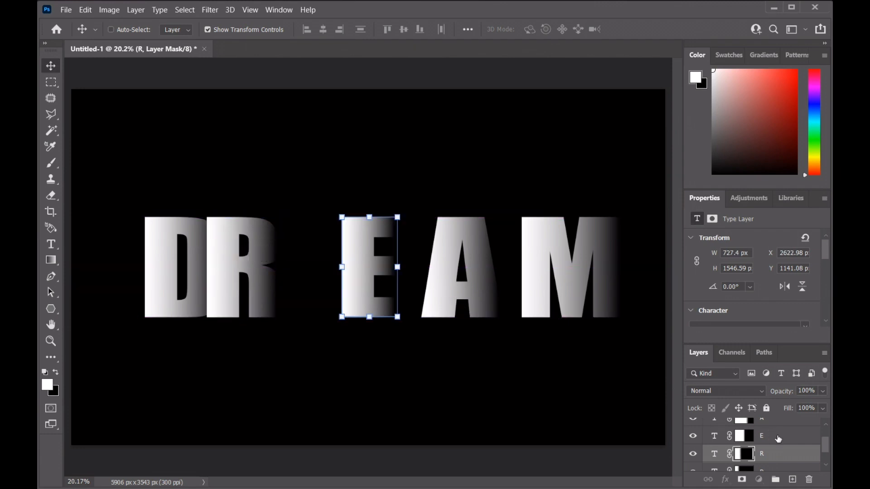
{"action": "left_click_drag", "start_coordinate": [354, 272], "coordinate": [284, 273]}
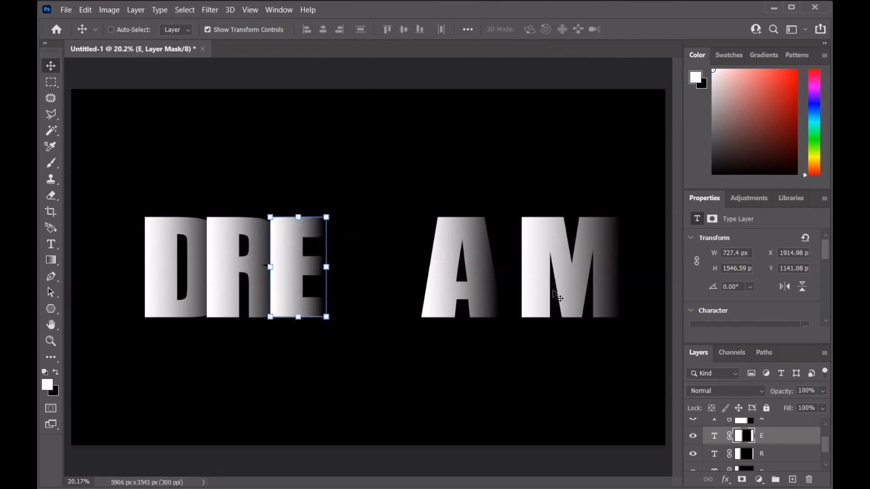
- Move the A left to overlap the E at about X 2409 px, and the M to overlap the A at about X 3040 px
{"action": "left_click", "coordinate": [791, 425]}
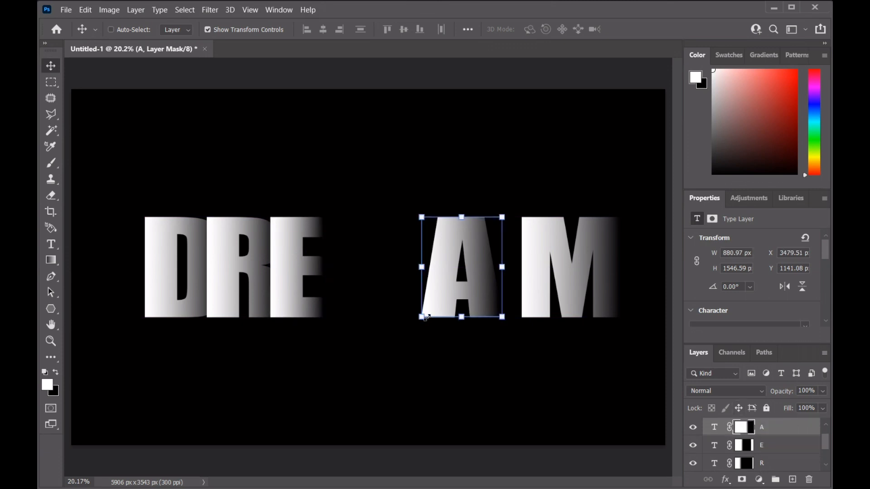
{"action": "left_click_drag", "start_coordinate": [426, 312], "coordinate": [331, 301]}
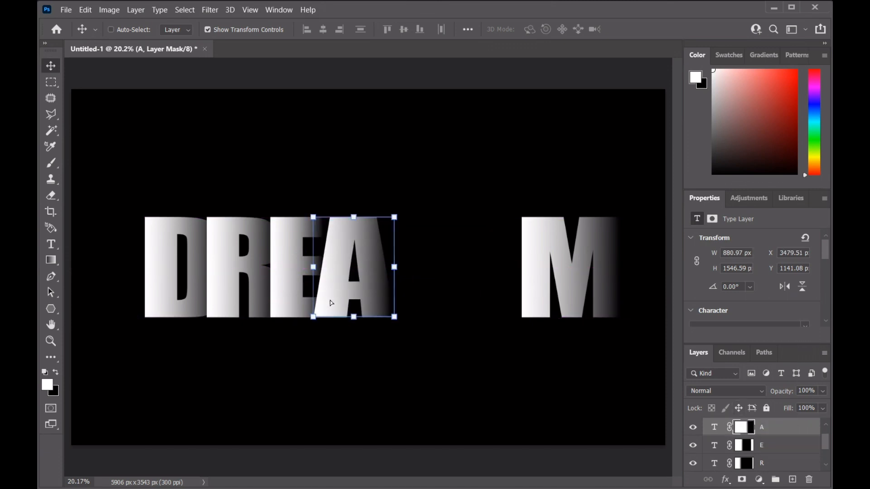
{"action": "scroll", "coordinate": [829, 446], "scroll_direction": "up", "scroll_amount": 2}
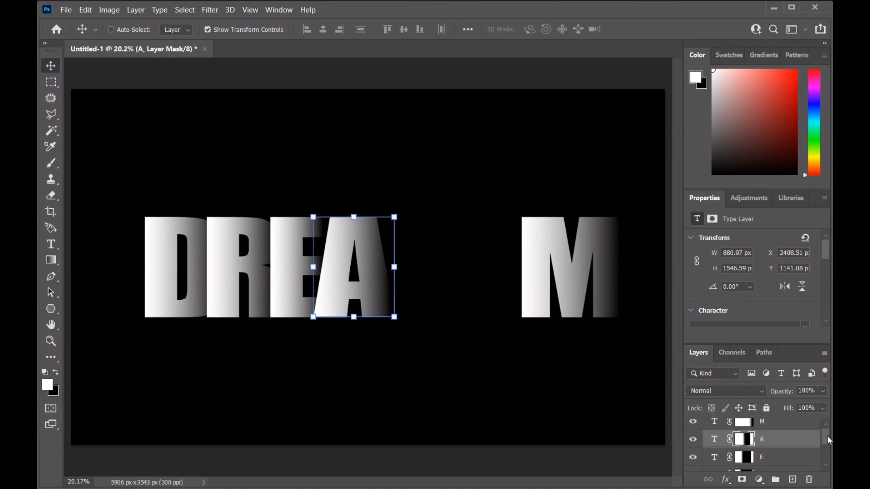
{"action": "left_click", "coordinate": [540, 312], "text": "ctrl"}
{"action": "left_click_drag", "start_coordinate": [541, 328], "coordinate": [404, 294]}
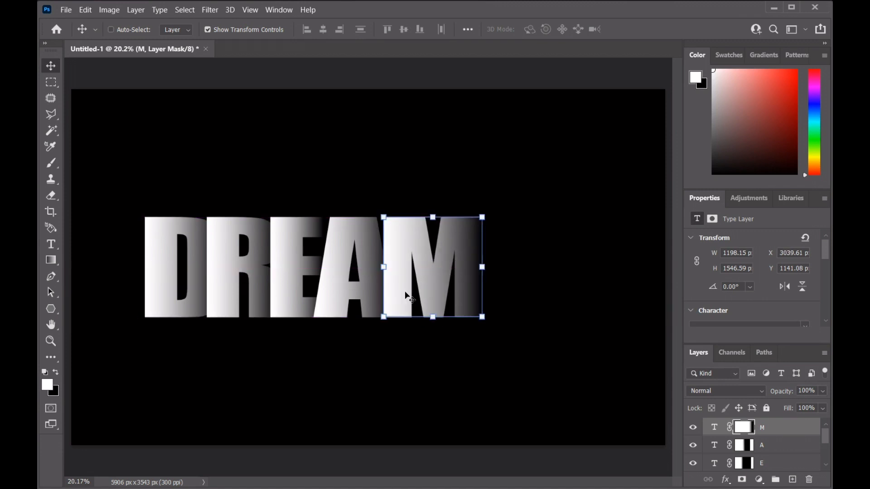
- Group the five letter layers M, A, E, R and D, leaving the black background layer out
{"action": "left_click", "coordinate": [809, 444], "text": "shift"}
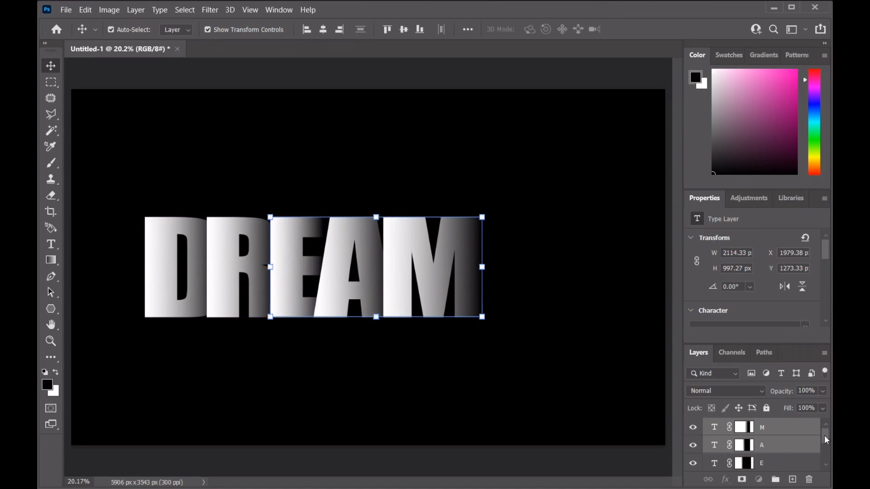
{"action": "left_click_drag", "start_coordinate": [824, 436], "coordinate": [825, 448]}
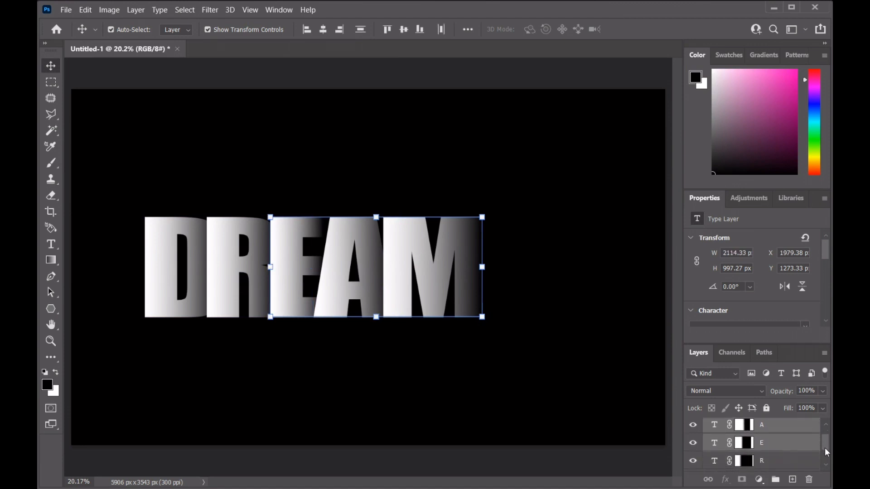
{"action": "left_click", "coordinate": [792, 453], "text": "shift"}
{"action": "left_click", "coordinate": [766, 463], "text": "ctrl"}
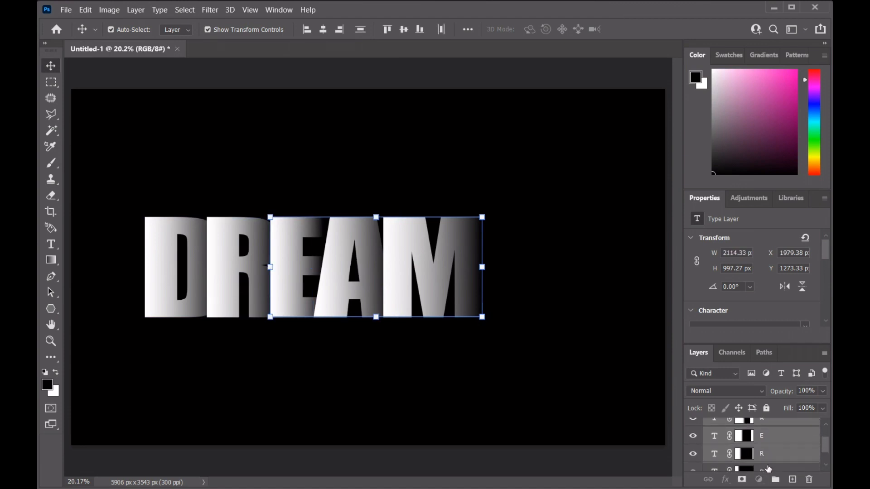
{"action": "left_click_drag", "start_coordinate": [823, 445], "coordinate": [824, 449]}
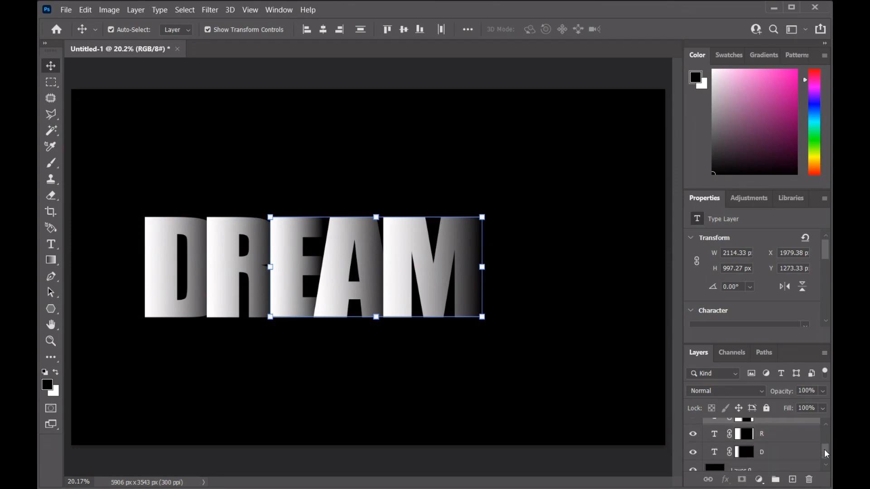
{"action": "left_click", "coordinate": [783, 435], "text": "shift"}
{"action": "left_click", "coordinate": [775, 453], "text": "ctrl"}
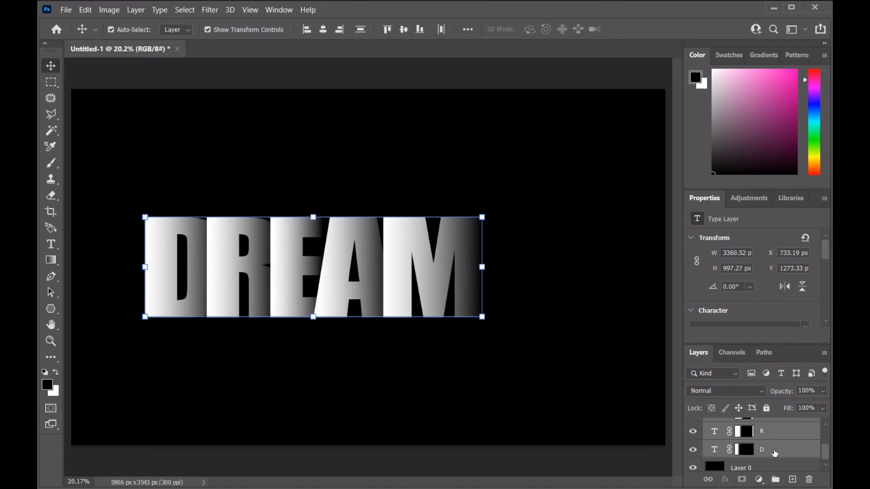
{"action": "key", "text": "ctrl+g"}
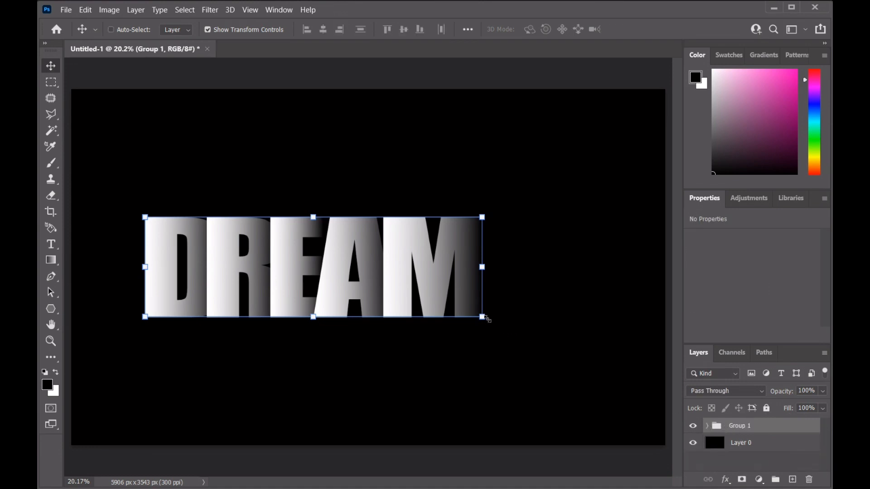
- Scale the letter group to about 134% width and 129% height, and move it up to about X 2953, Y 1130 px
{"action": "left_click_drag", "start_coordinate": [487, 319], "coordinate": [598, 346]}
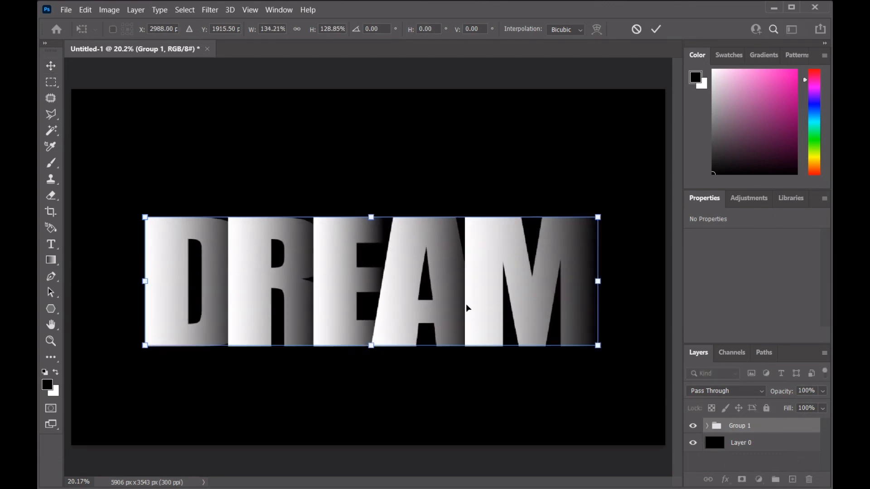
{"action": "left_click_drag", "start_coordinate": [466, 306], "coordinate": [460, 217]}
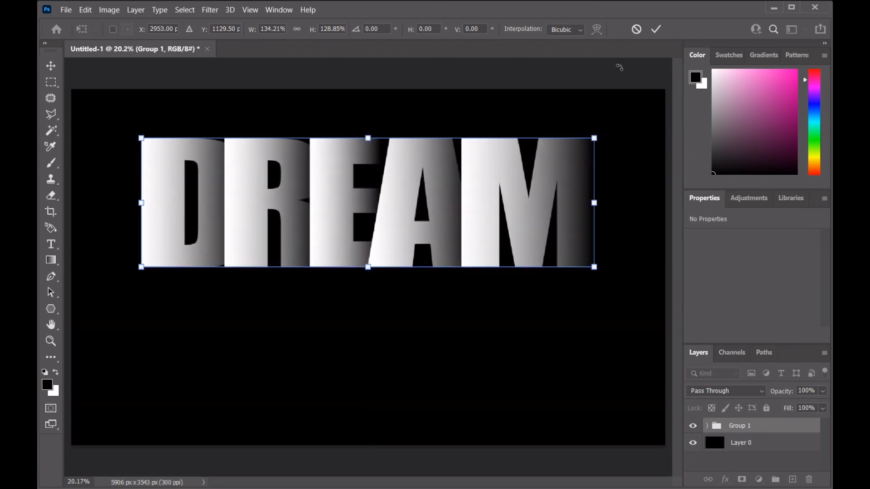
{"action": "left_click", "coordinate": [655, 29]}
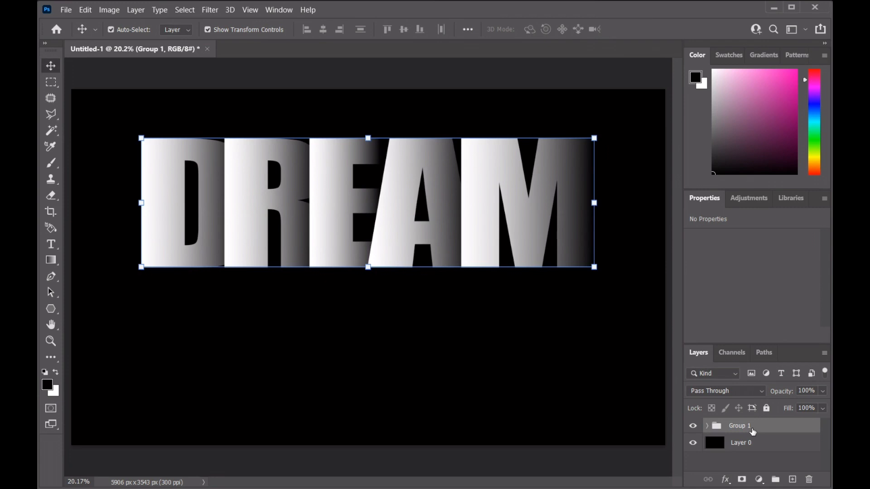
- Duplicate the letter group and rename the original group below the copy REFLEX
{"action": "left_click_drag", "start_coordinate": [752, 432], "coordinate": [792, 477]}
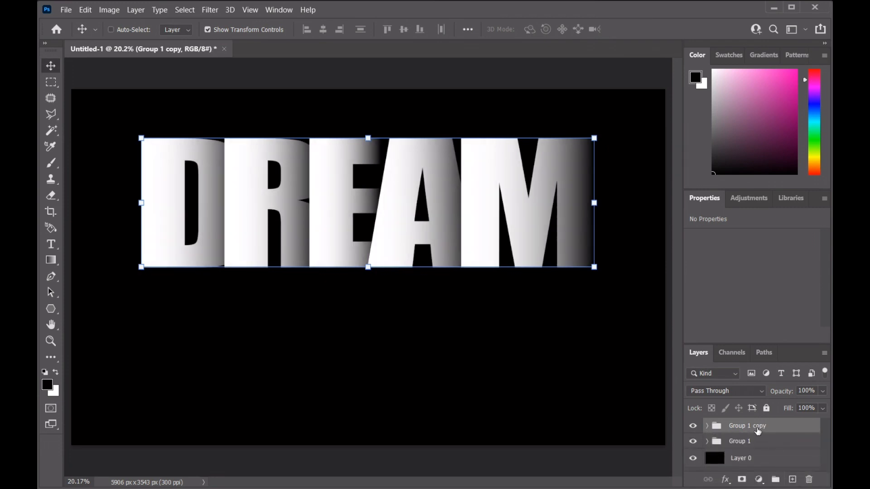
{"action": "double_click", "coordinate": [746, 442]}
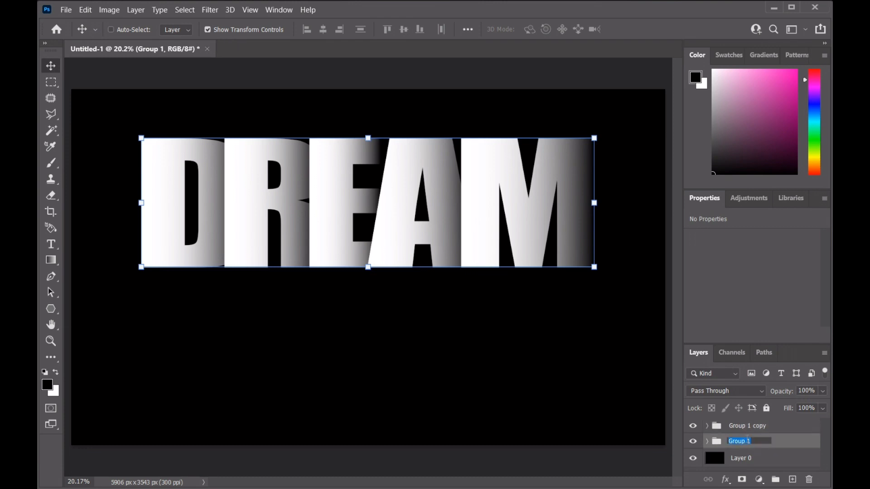
{"action": "type", "text": "REFLEX"}
{"action": "key", "text": "Return"}
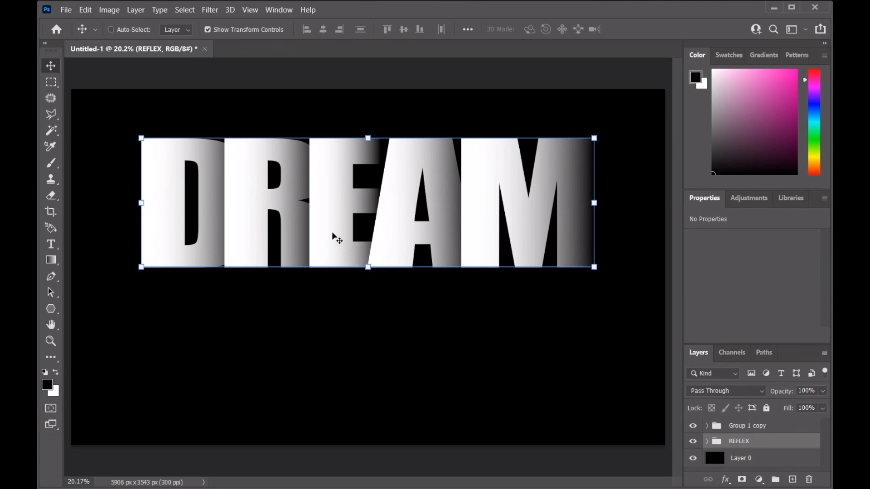
- Flip the REFLEX group vertically and move it directly beneath the word DREAM, to about X 2945, Y 2414.5 px
{"action": "left_click", "coordinate": [296, 197]}
{"action": "right_click", "coordinate": [297, 197]}
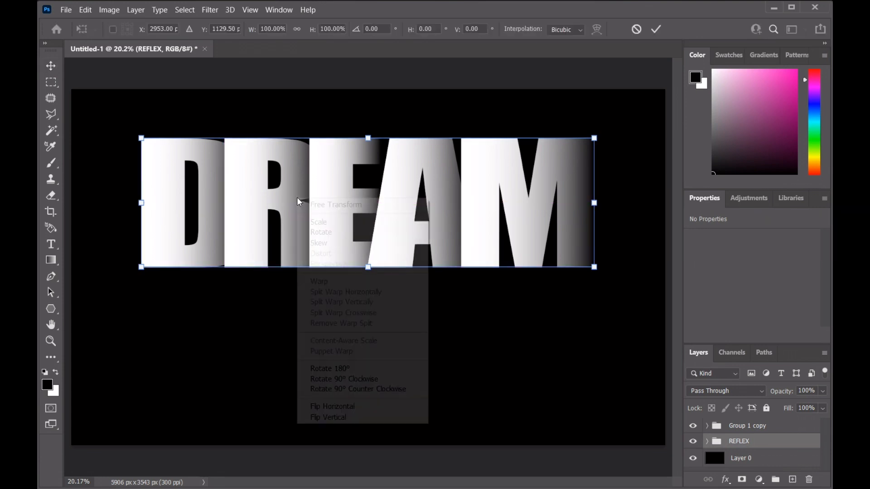
{"action": "left_click", "coordinate": [333, 418]}
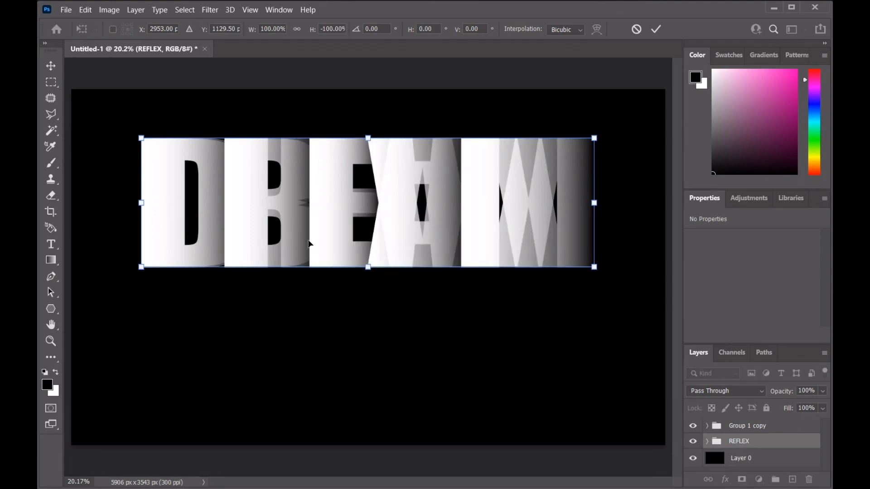
{"action": "left_click_drag", "start_coordinate": [312, 199], "coordinate": [309, 330]}
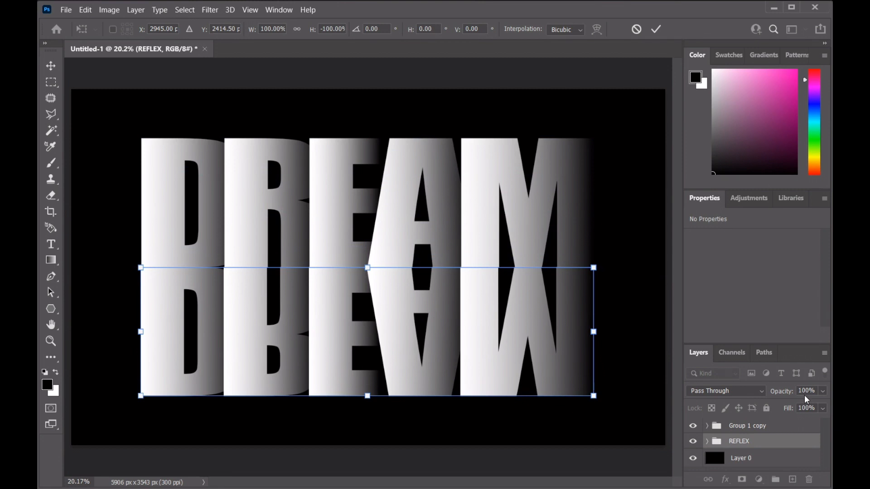
- Set the REFLEX group's opacity to 25% and apply its transform
{"action": "left_click", "coordinate": [821, 391]}
{"action": "left_click", "coordinate": [810, 392]}
{"action": "type", "text": "25"}
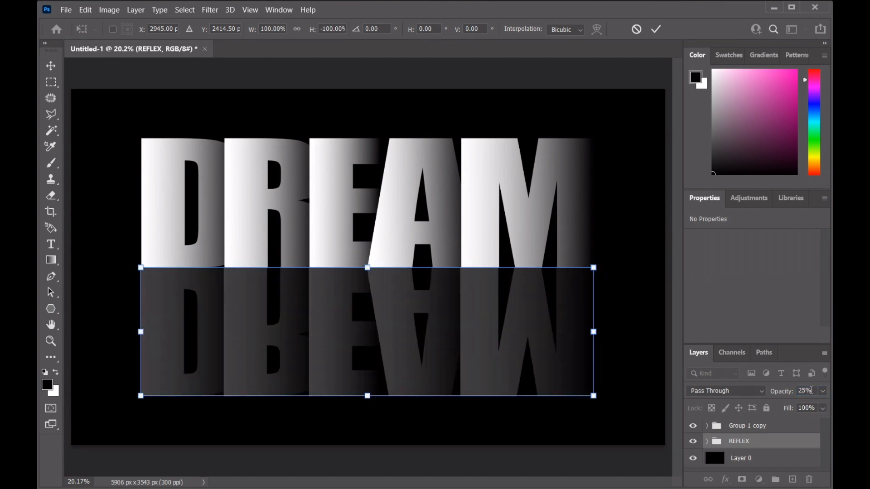
{"action": "left_click", "coordinate": [656, 30]}
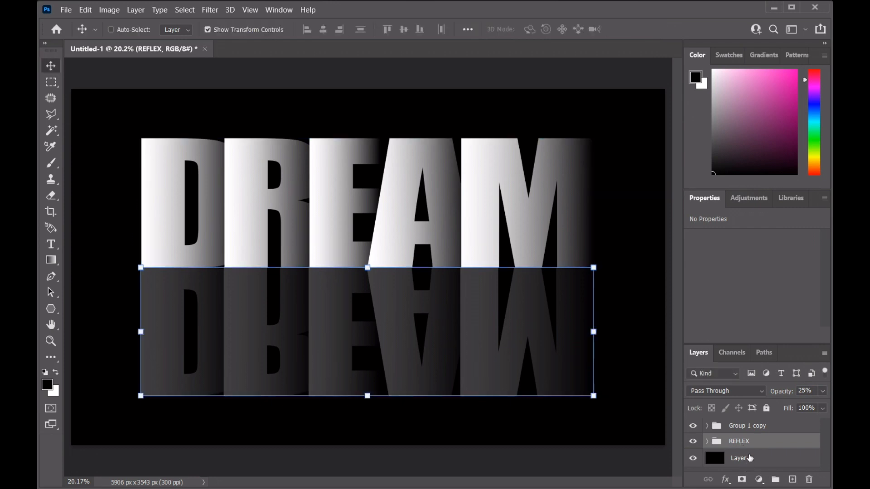
- Add a layer mask to the REFLEX group and fade it with a black-to-white linear gradient from the reflection's lower edge to its upper edge
{"action": "left_click", "coordinate": [742, 479]}
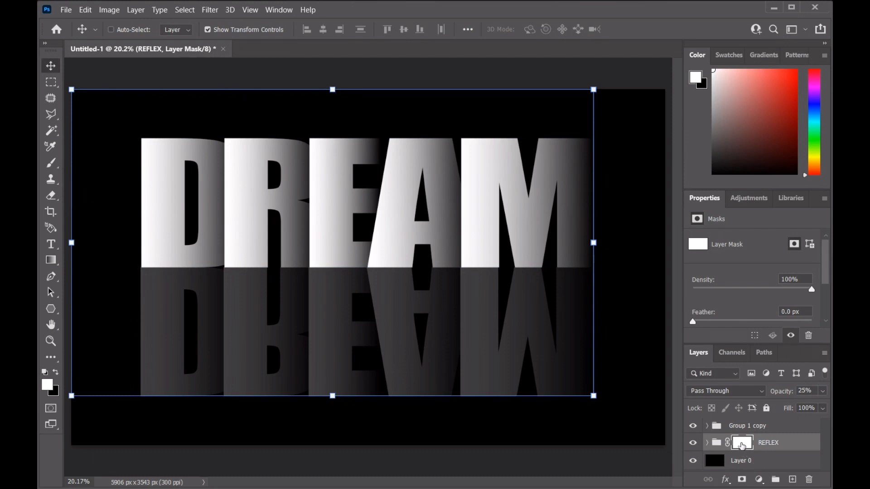
{"action": "left_click", "coordinate": [52, 260]}
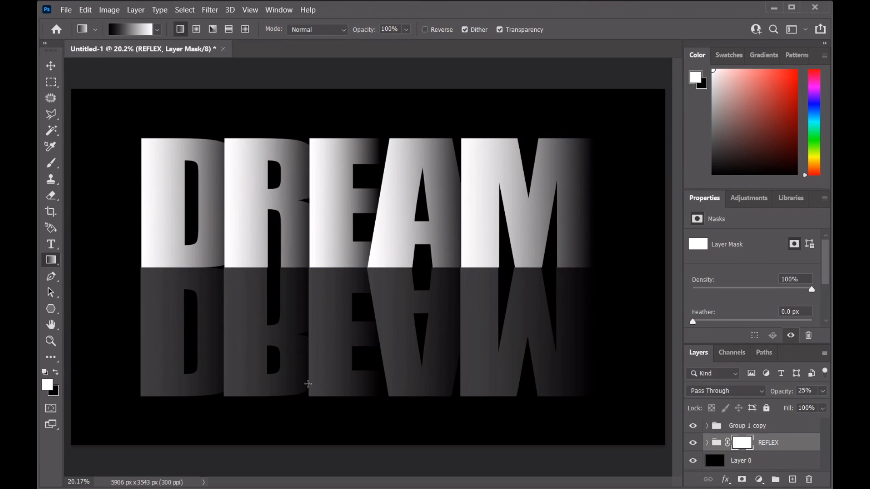
{"action": "left_click_drag", "start_coordinate": [317, 397], "coordinate": [316, 268]}
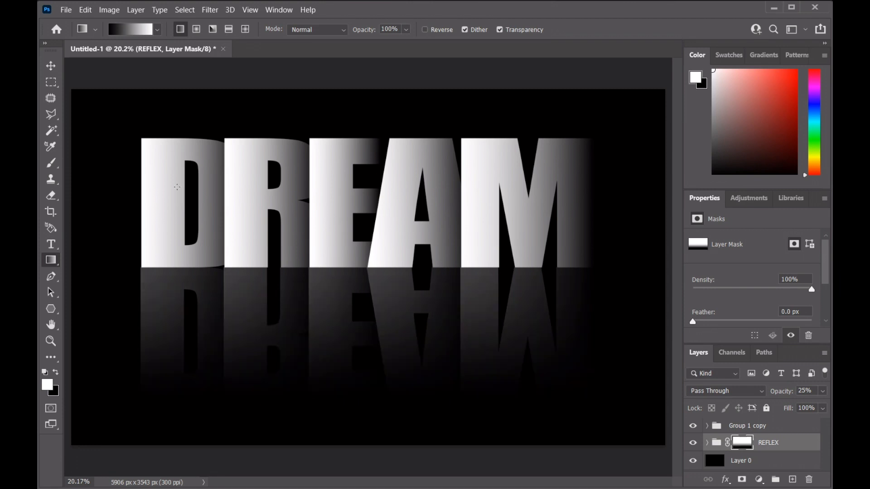
- Convert the Group 1 copy group, the REFLEX group and the black background Layer 0 together into one smart object
{"action": "left_click", "coordinate": [50, 66]}
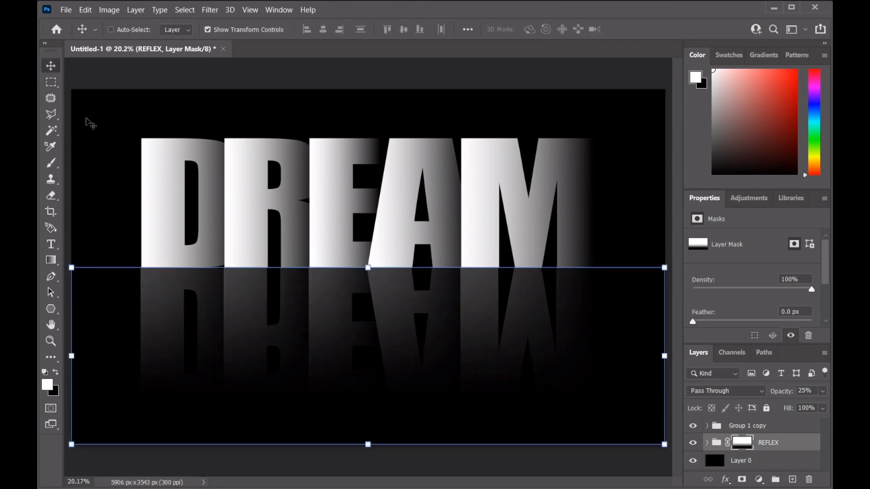
{"action": "key", "text": "ctrl"}
{"action": "left_click", "coordinate": [206, 179], "text": "ctrl"}
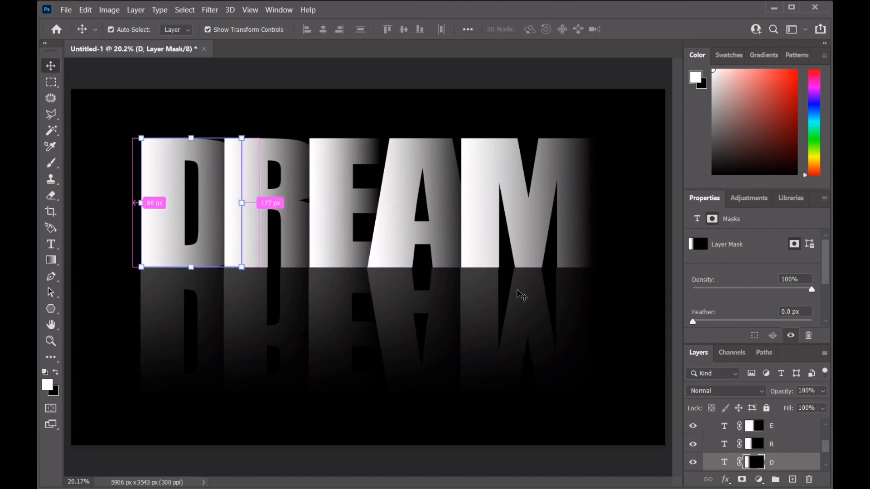
{"action": "mouse_move", "coordinate": [824, 442]}
{"action": "left_mouse_down"}
{"action": "mouse_move", "coordinate": [821, 414]}
{"action": "mouse_move", "coordinate": [825, 427]}
{"action": "left_mouse_up"}
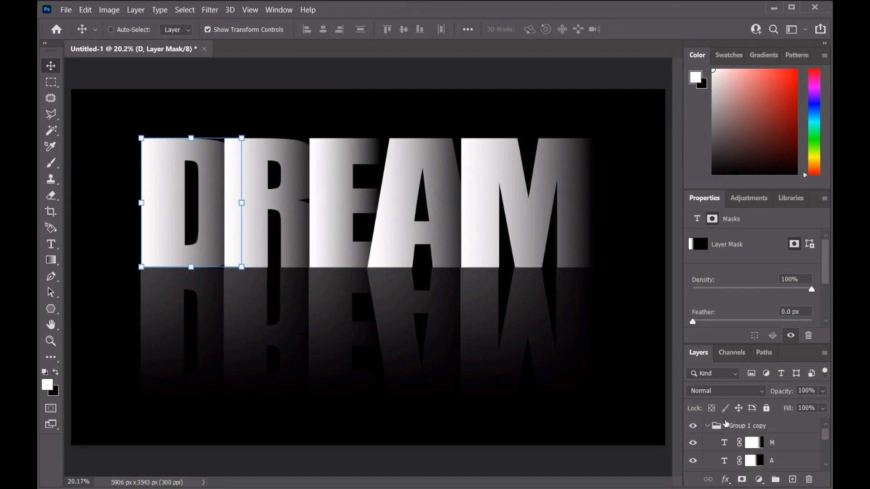
{"action": "left_click", "coordinate": [707, 426]}
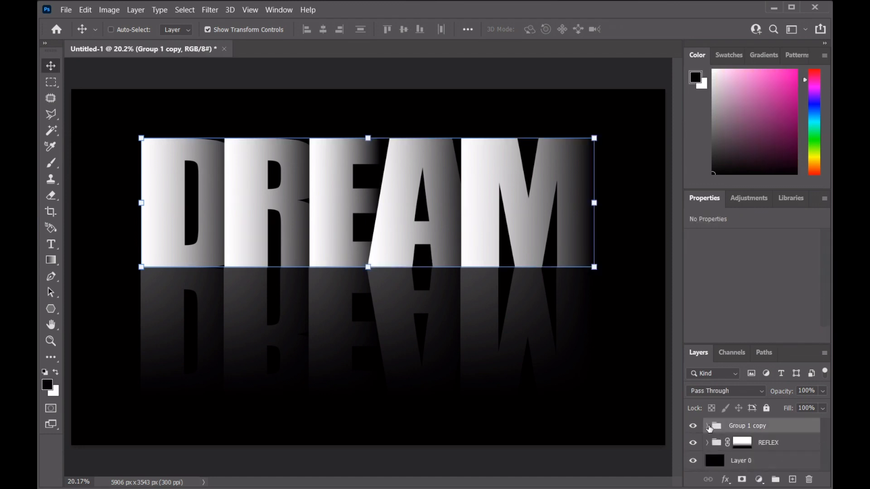
{"action": "left_click", "coordinate": [800, 450], "text": "shift"}
{"action": "right_click", "coordinate": [799, 448]}
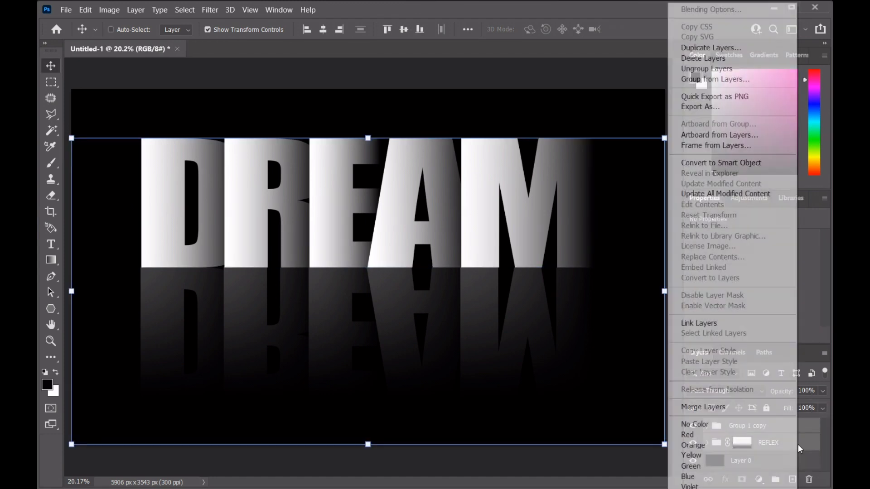
{"action": "left_click", "coordinate": [803, 443]}
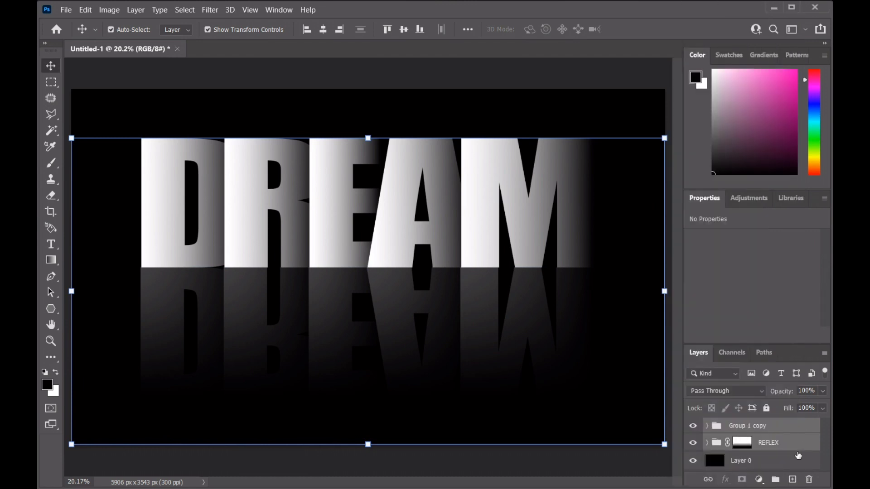
{"action": "left_click", "coordinate": [798, 455], "text": "shift"}
{"action": "right_click", "coordinate": [796, 455]}
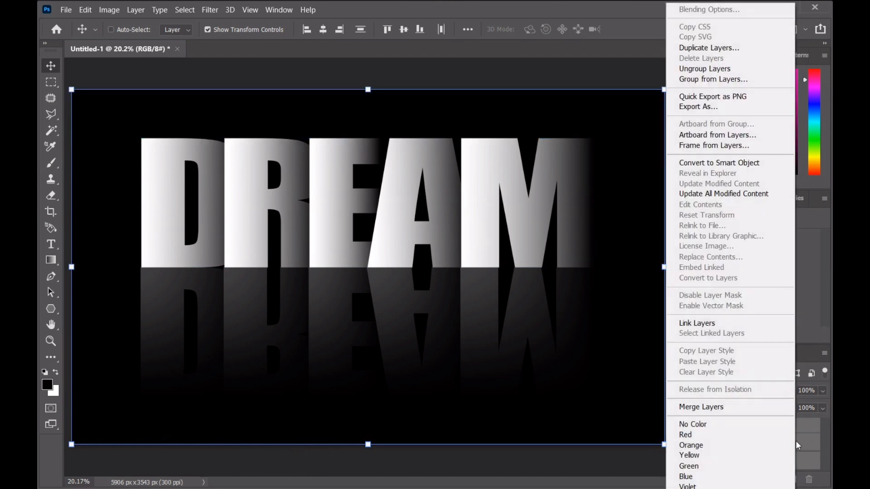
{"action": "left_click", "coordinate": [744, 166]}
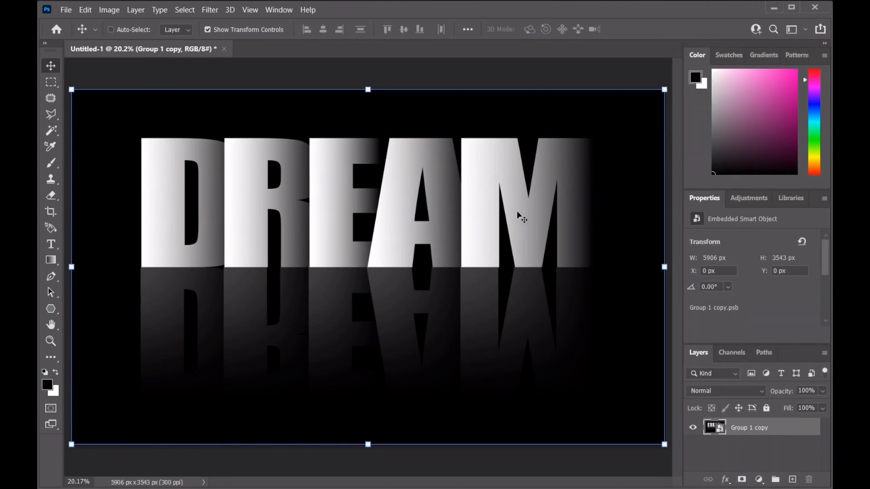
- Try to move the combined smart object down about 148 px, and undo the move
{"action": "left_click_drag", "start_coordinate": [507, 221], "coordinate": [504, 234]}
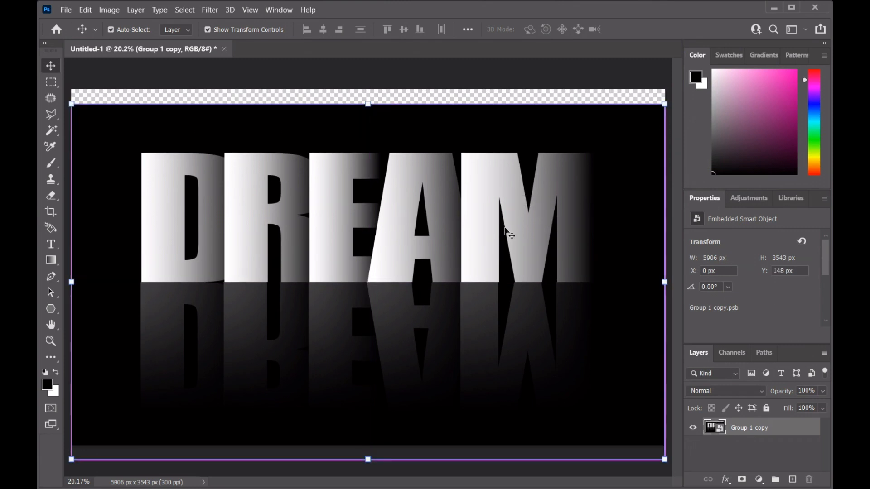
{"action": "key", "text": "ctrl+z"}
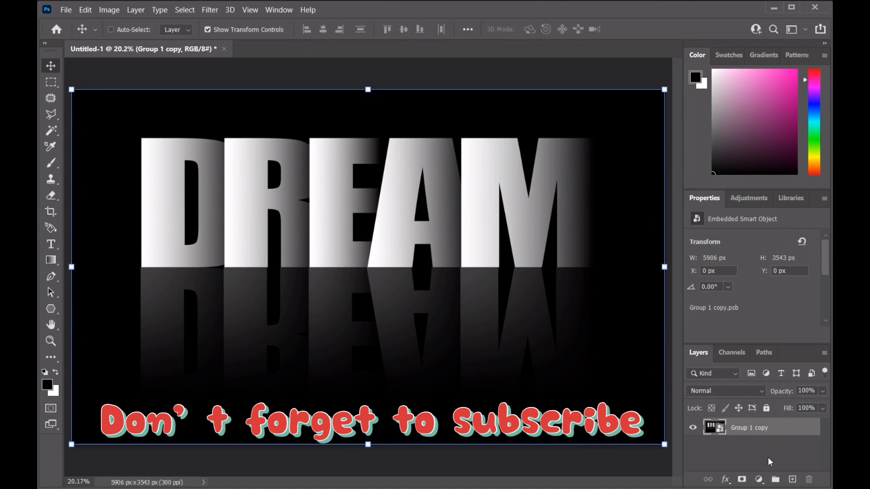
- Save a copy of the artwork as a JPEG named DREAM in Downloads, with maximum quality 12 and progressive format with 3 scans
{"action": "left_click", "coordinate": [67, 10]}
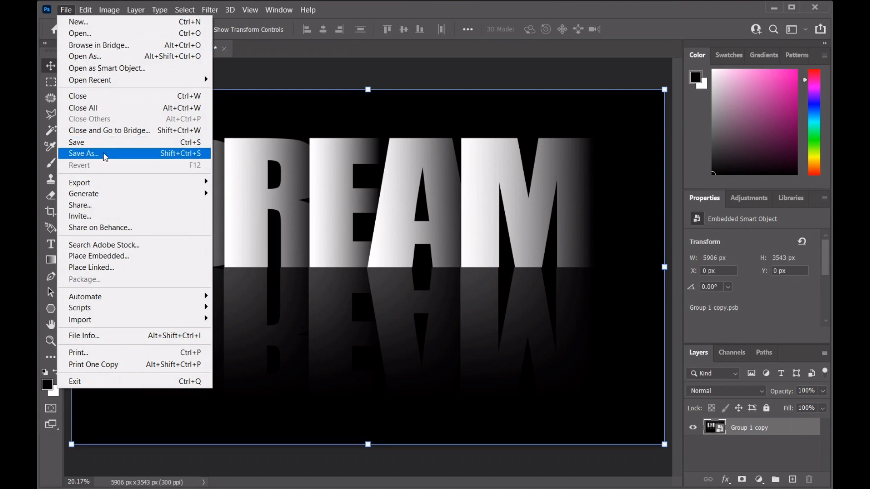
{"action": "left_click", "coordinate": [105, 157]}
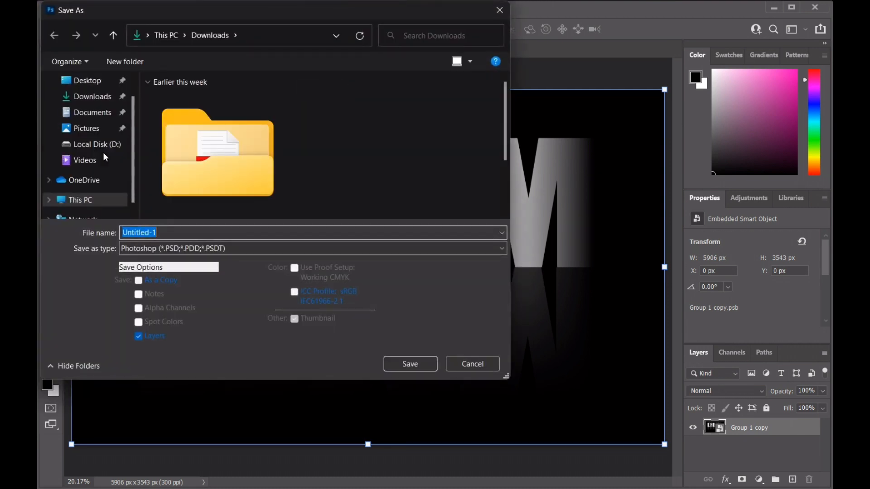
{"action": "left_click", "coordinate": [184, 247]}
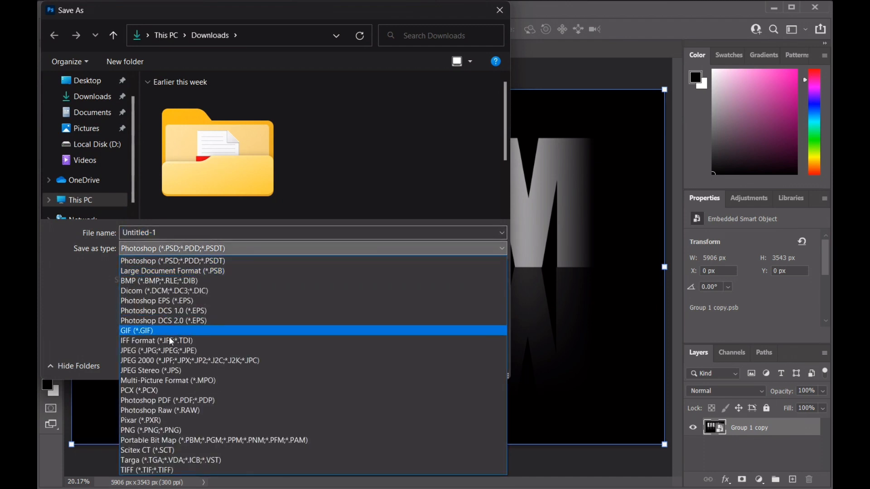
{"action": "left_click", "coordinate": [163, 350]}
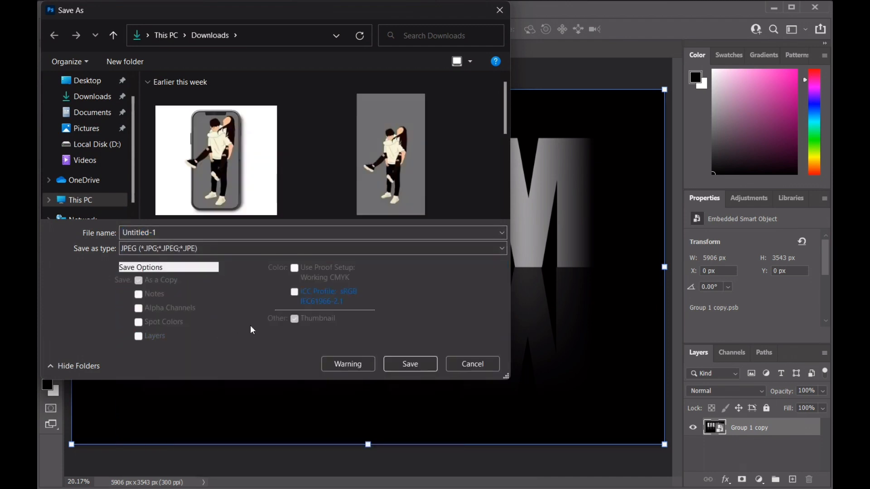
{"action": "left_click", "coordinate": [220, 233]}
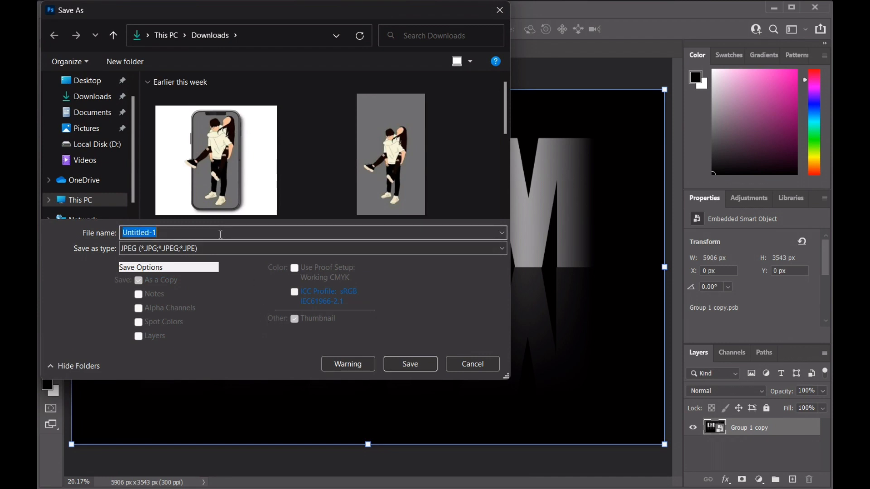
{"action": "type", "text": "DREAM"}
{"action": "left_click", "coordinate": [409, 365]}
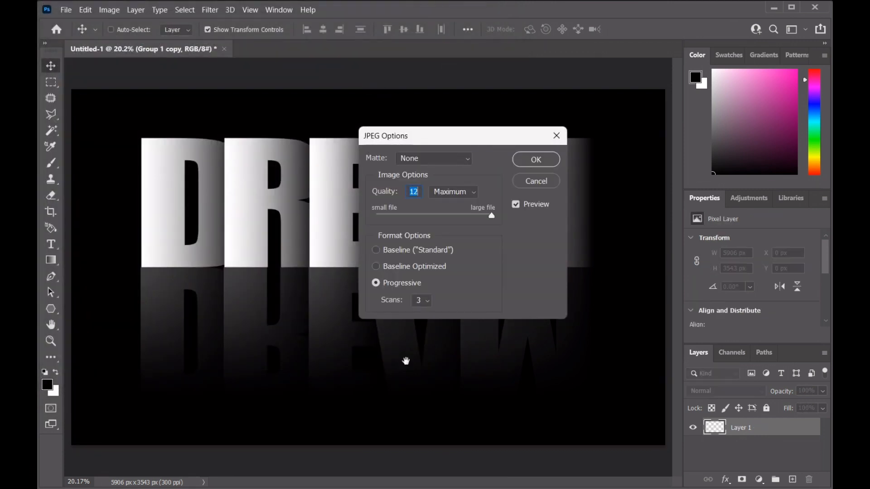
{"action": "left_click", "coordinate": [519, 161]}
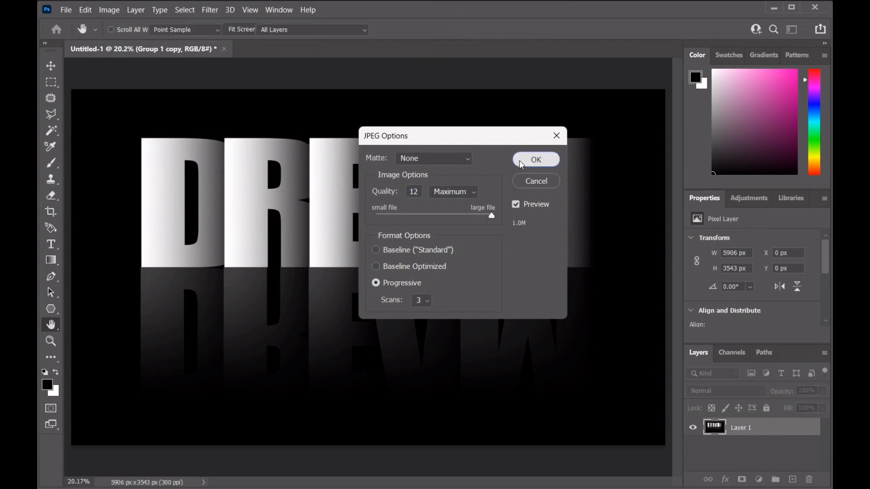